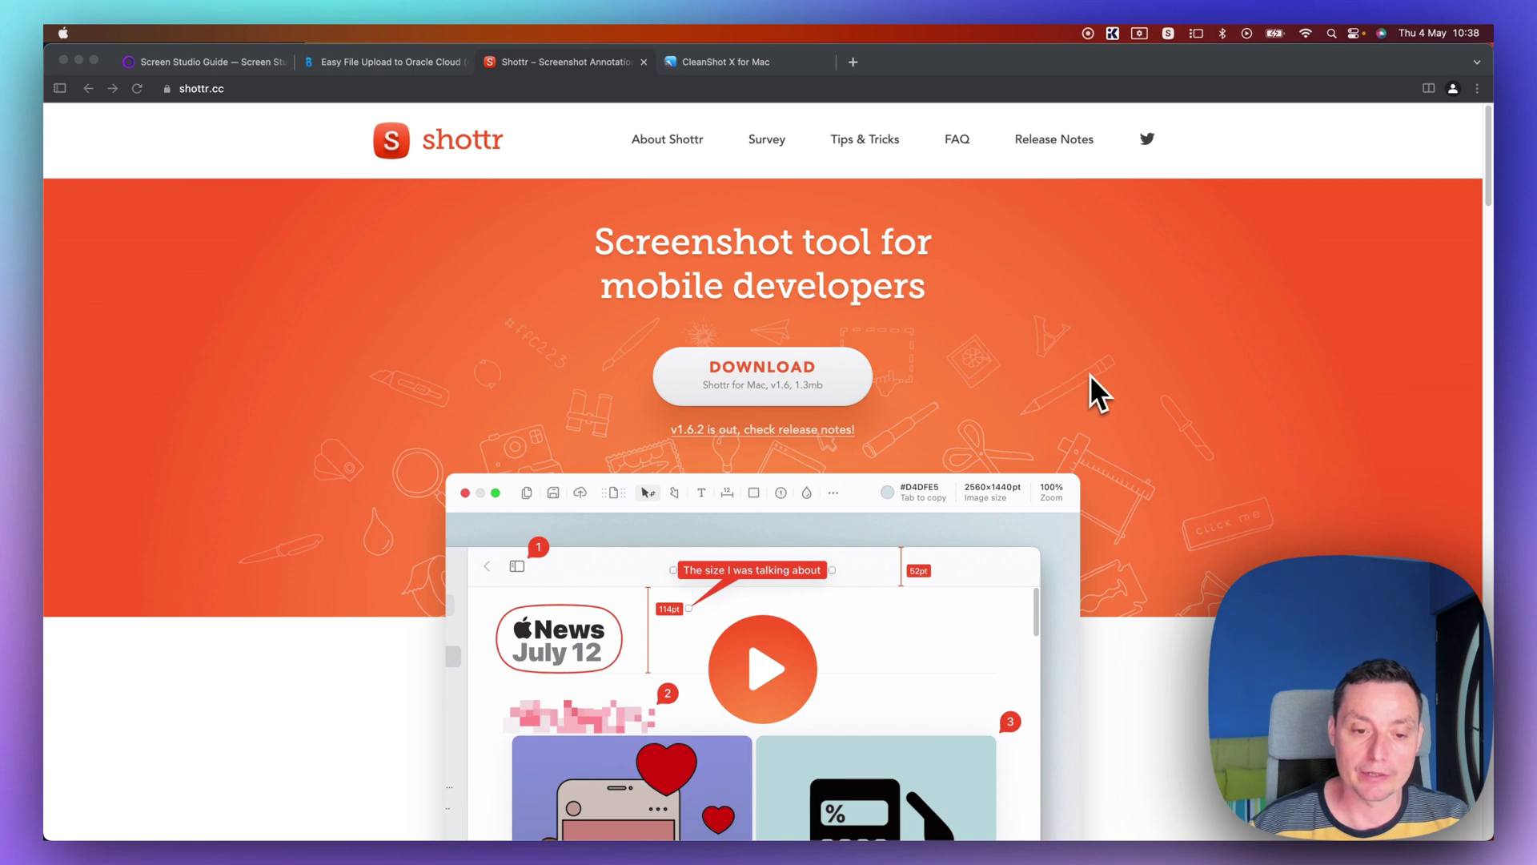
# Capture the full screen as a 1920×1080 screenshot of the shottr.cc homepage.
pyautogui.scroll(-2, 1090, 377)
pyautogui.scroll(2, 1091, 376)
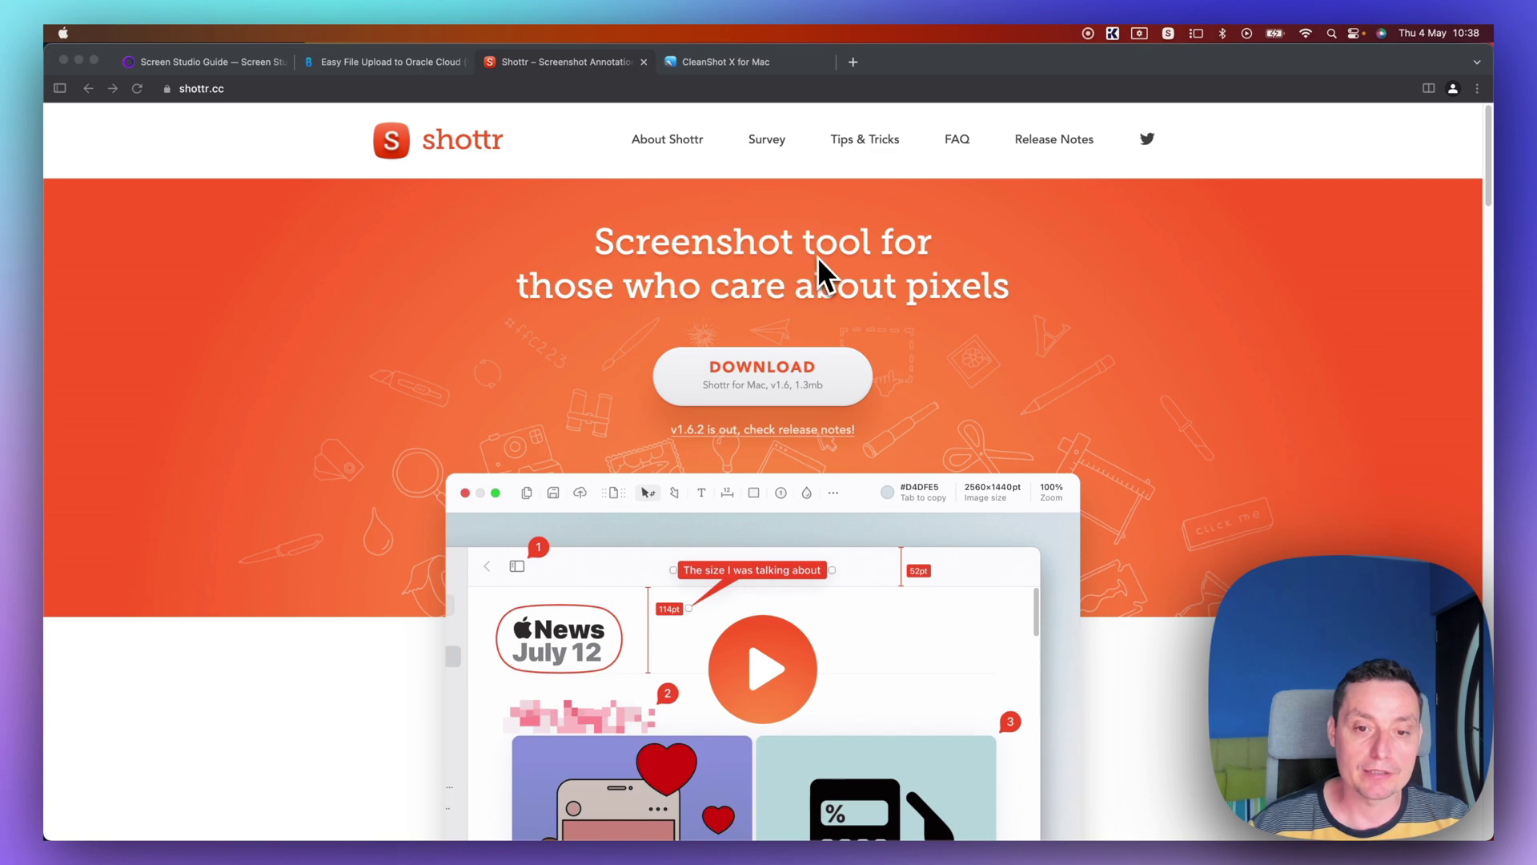
pyautogui.scroll(-2, 818, 272)
pyautogui.scroll(-15, 997, 295)
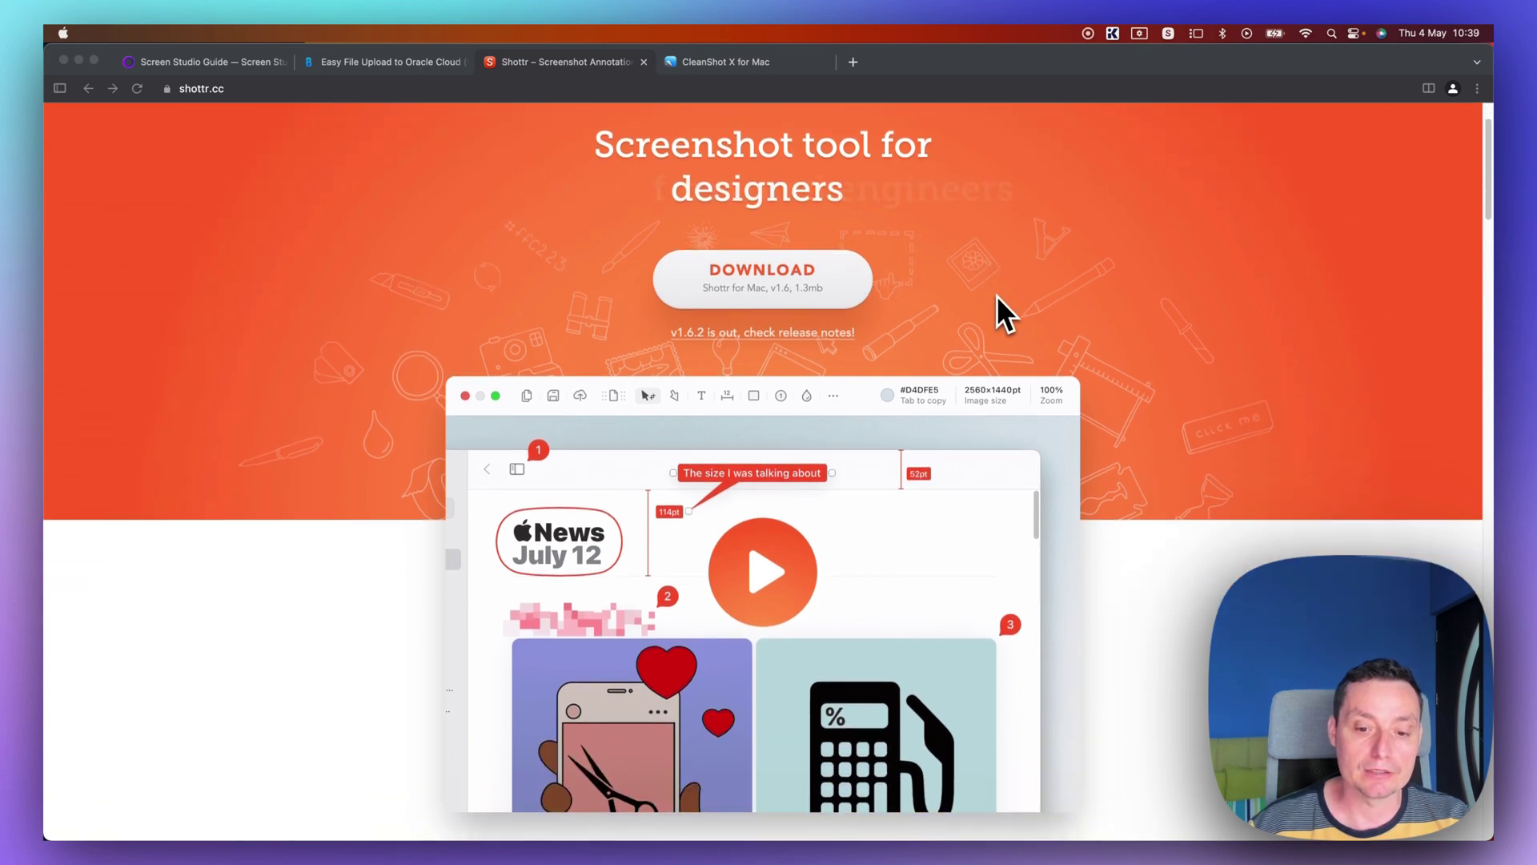
pyautogui.scroll(-20, 998, 300)
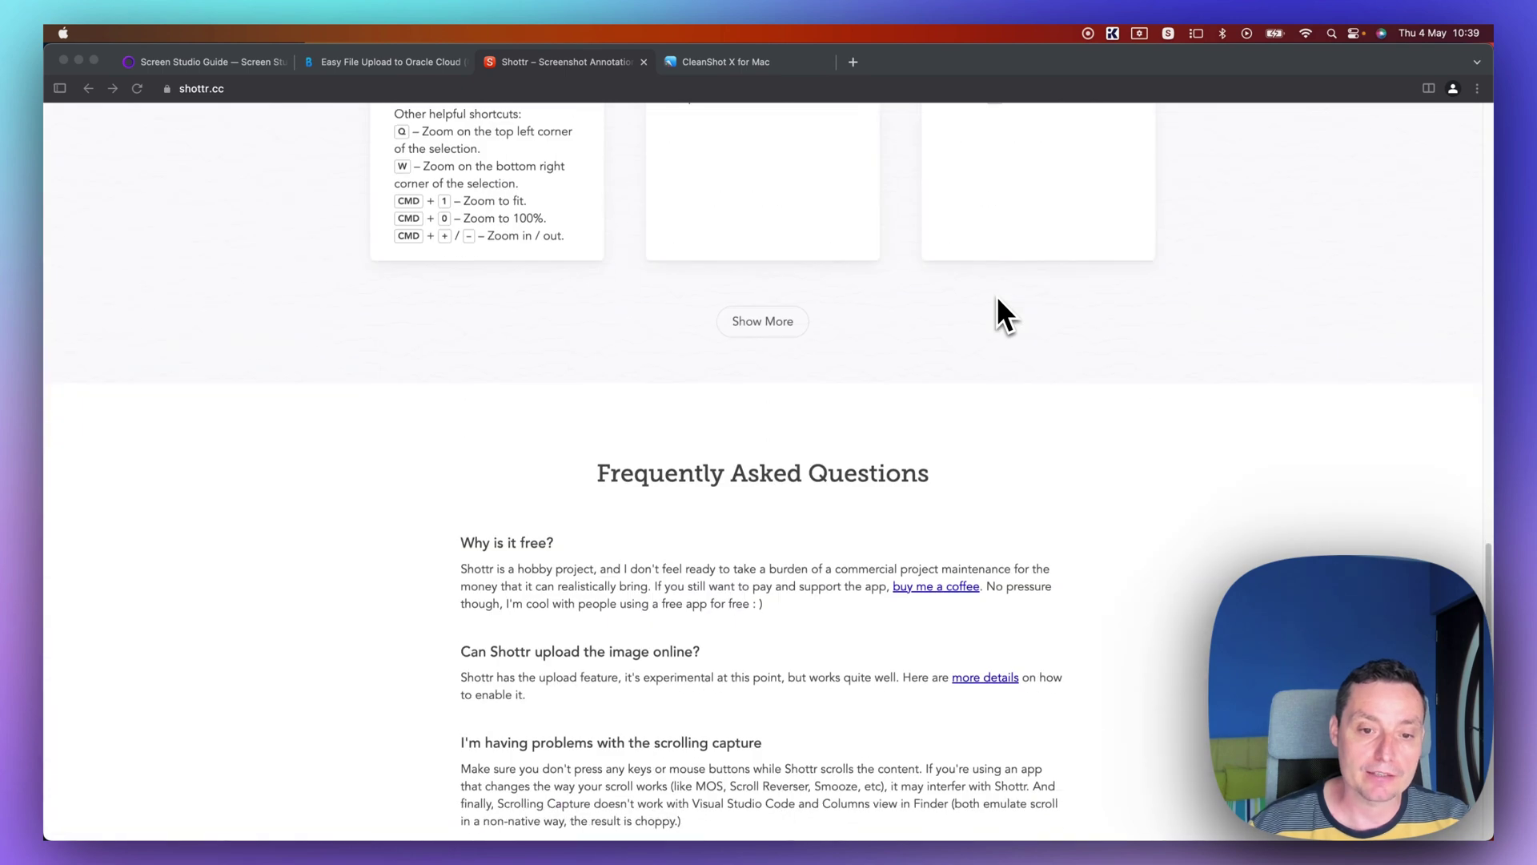
pyautogui.scroll(20, 997, 296)
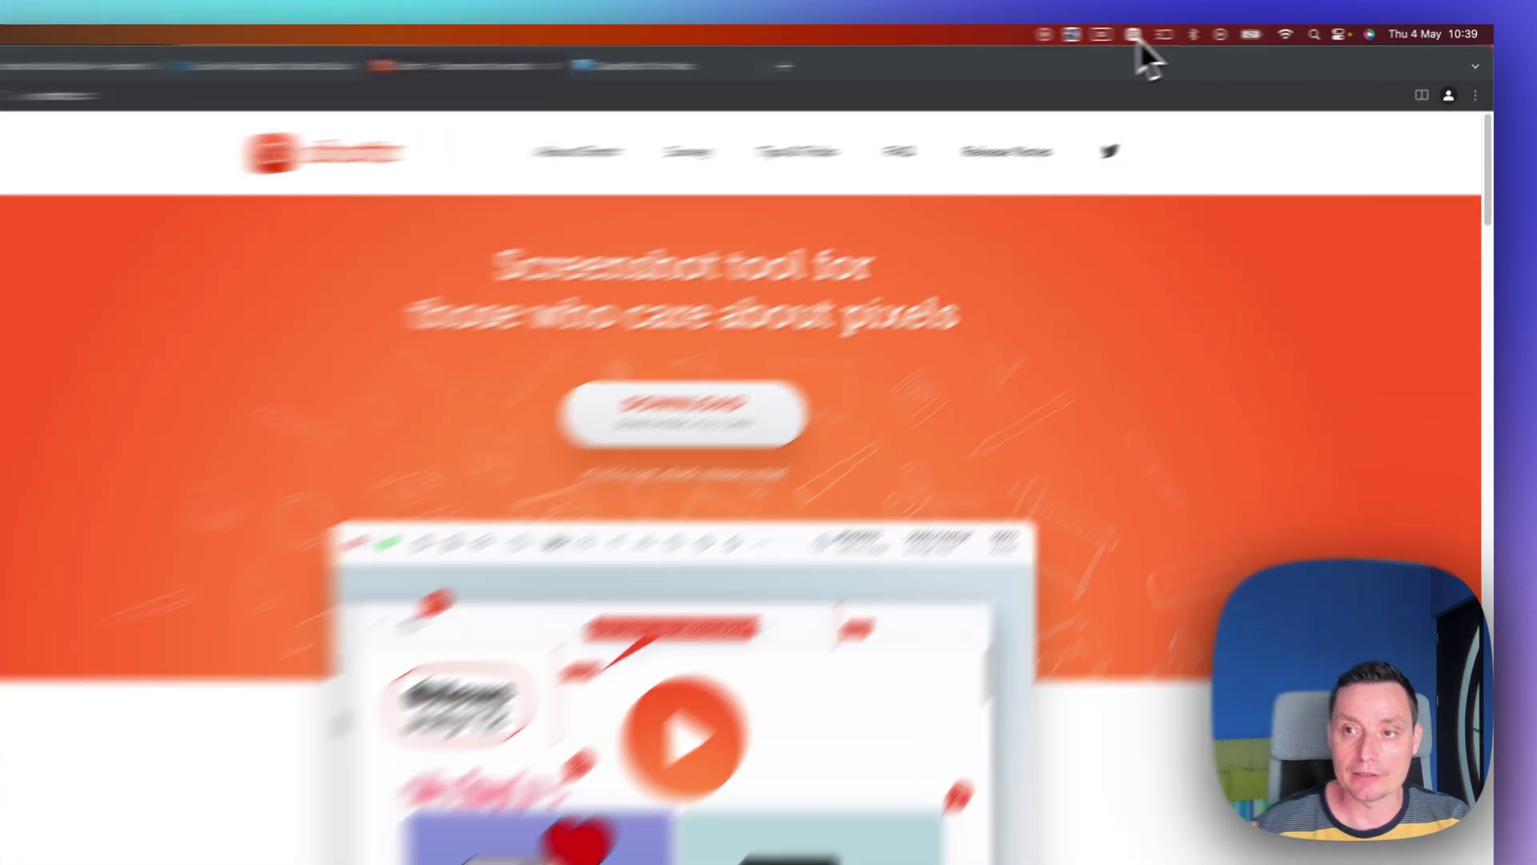
pyautogui.click(1170, 34)
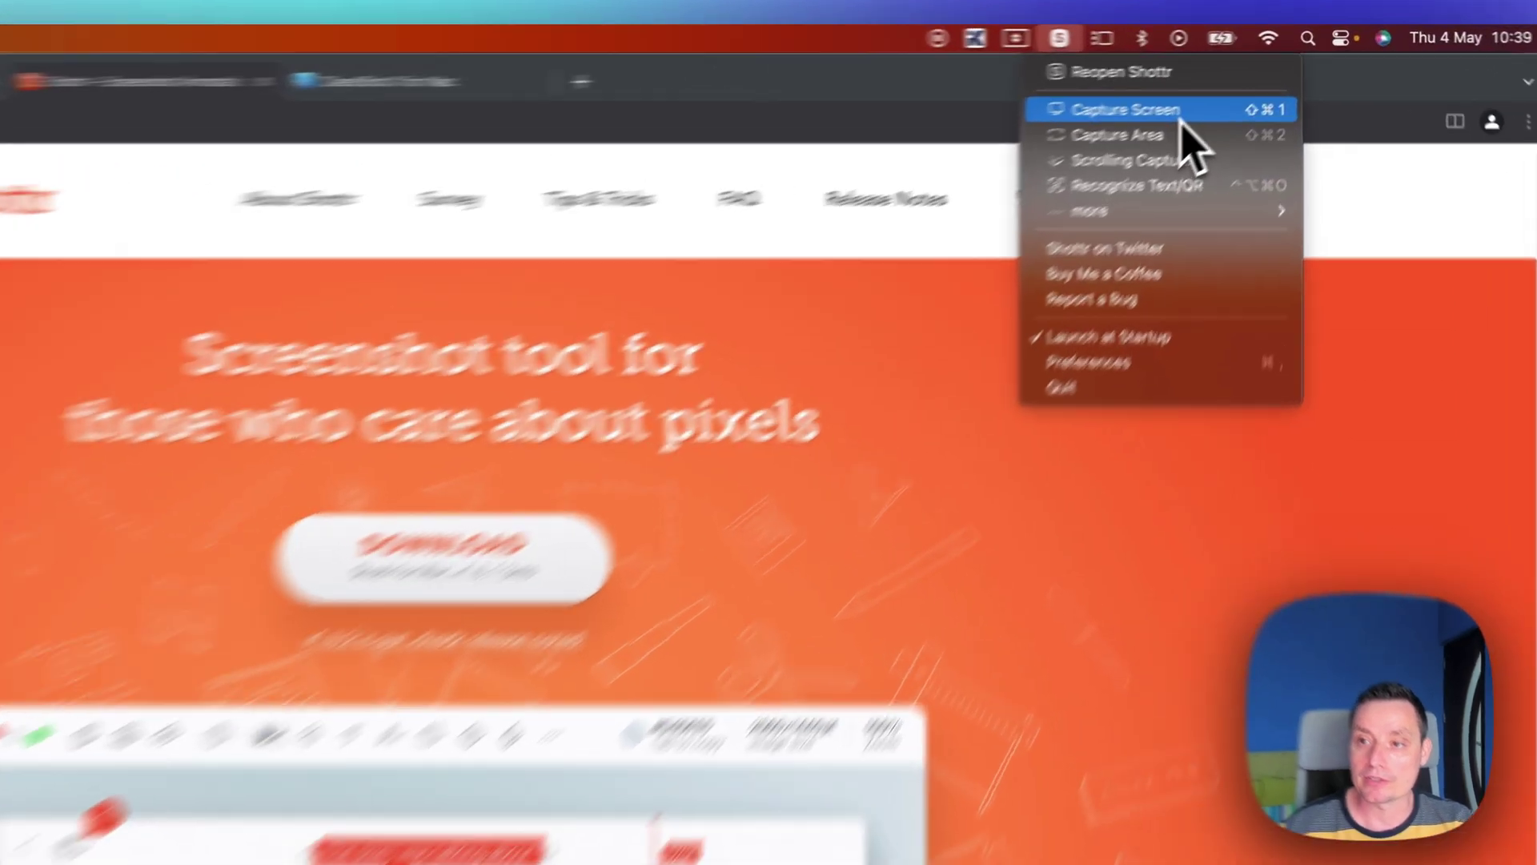
pyautogui.click(1246, 84)
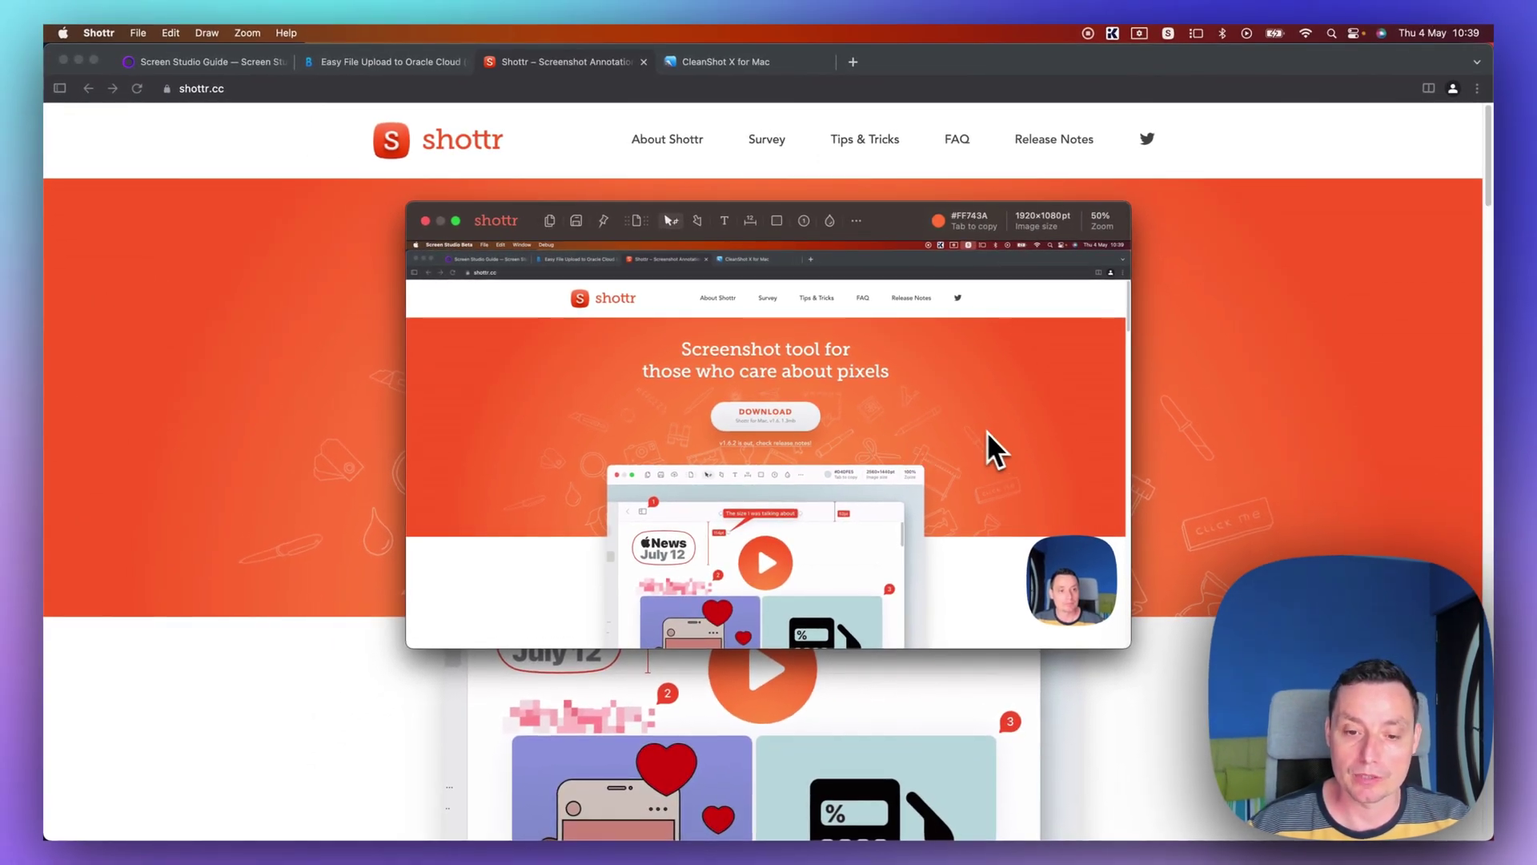
pyautogui.scroll(3, 914, 405)
pyautogui.scroll(-3, 914, 406)
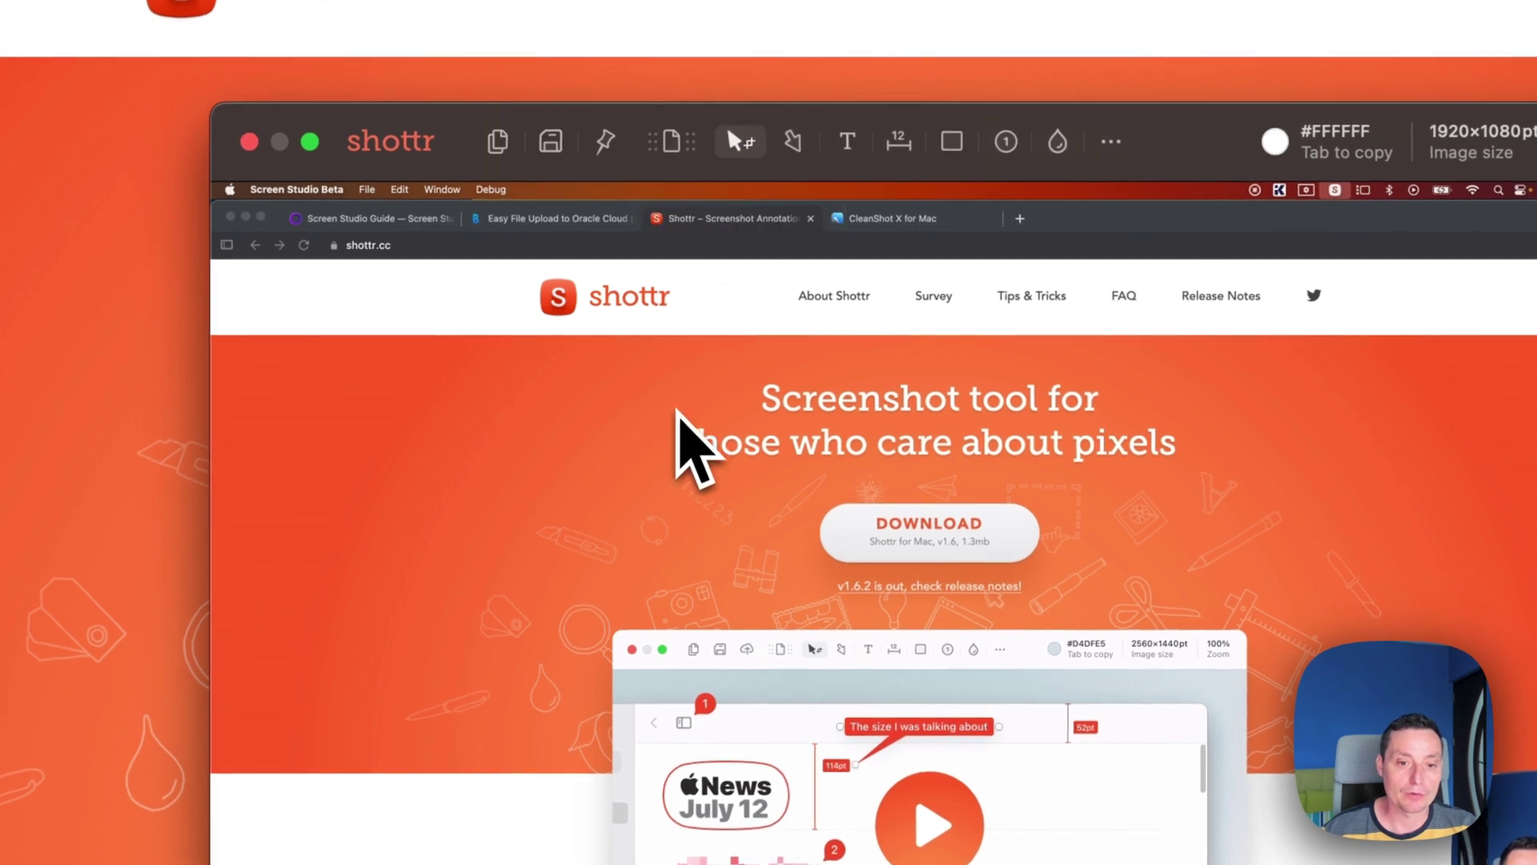
# Capture a 952×489 pt area over the homepage's demo image and zoom out to 50%.
pyautogui.moveTo(565, 585); pyautogui.dragTo(1025, 765)
pyautogui.moveTo(969, 693); pyautogui.dragTo(925, 560)
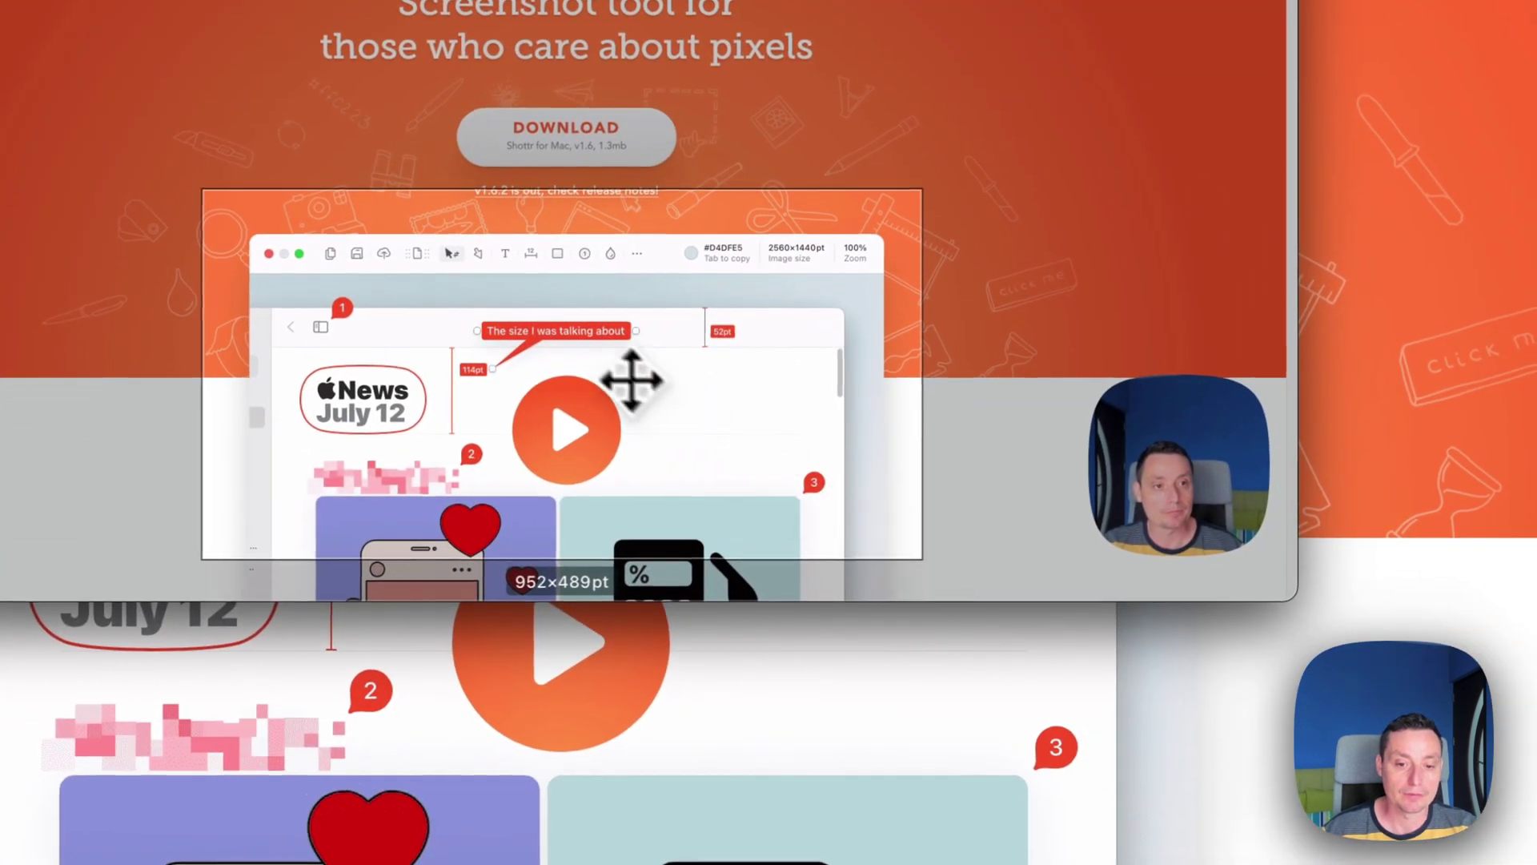
pyautogui.press('Return')
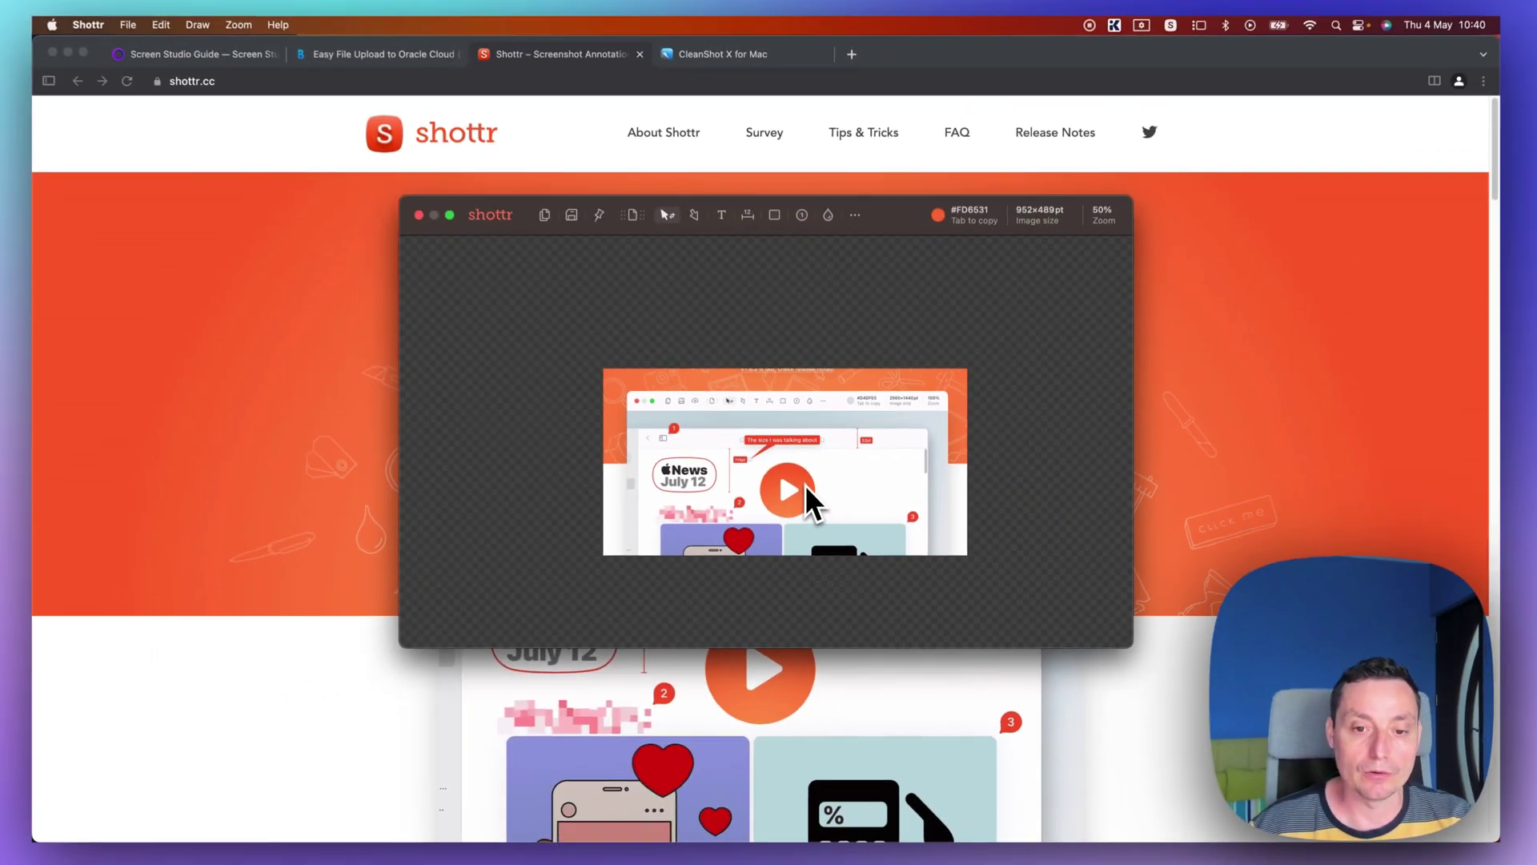
pyautogui.scroll(-3, 807, 487)
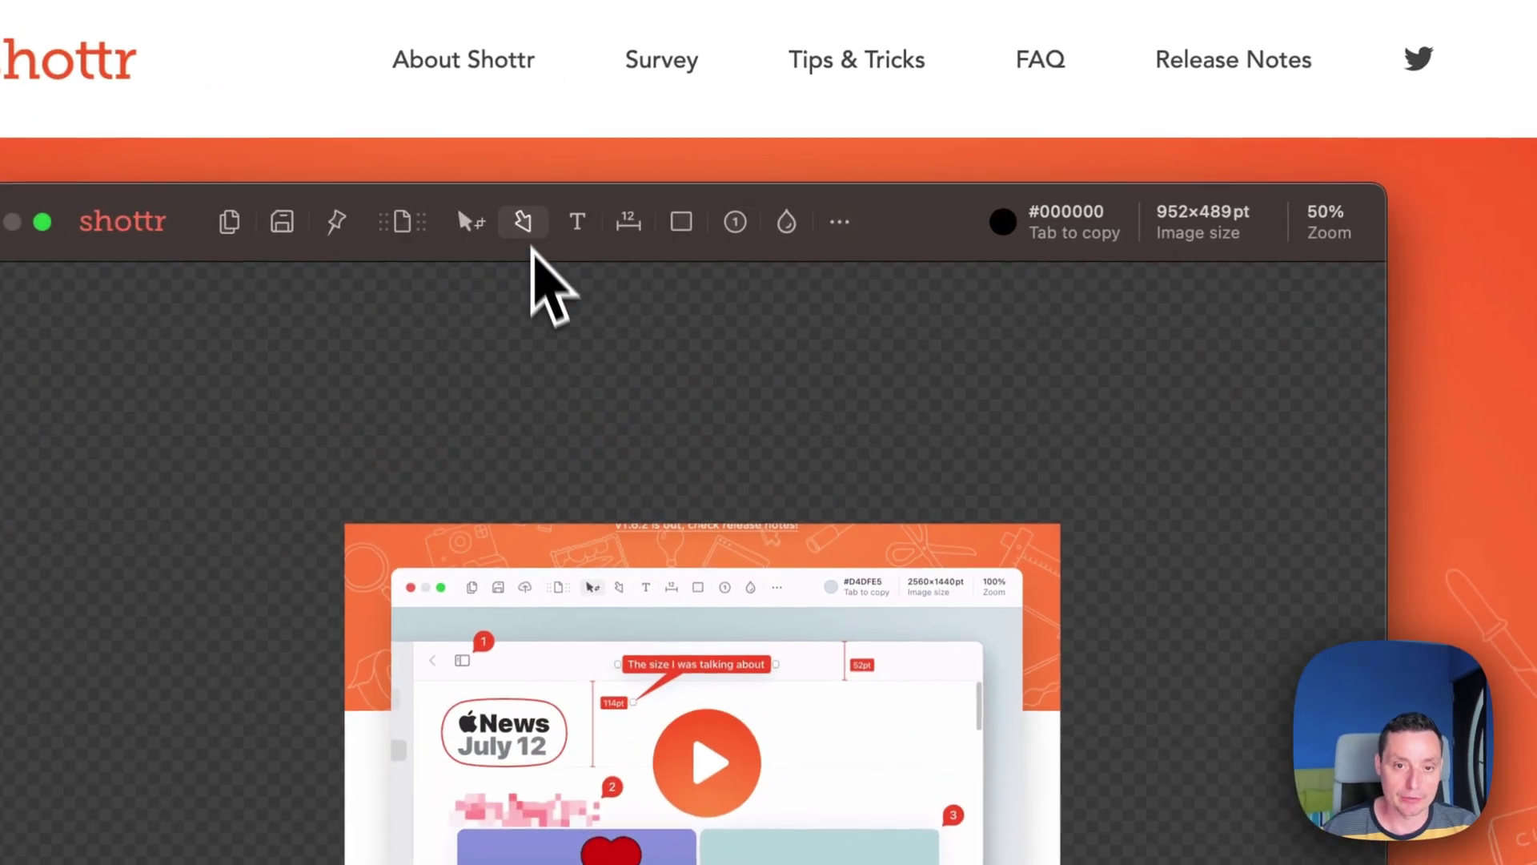
# Draw an arrow into the image's top-left, trying thin and double-headed styles, then make it thick pink.
pyautogui.click(528, 244)
pyautogui.moveTo(396, 536); pyautogui.dragTo(565, 641)
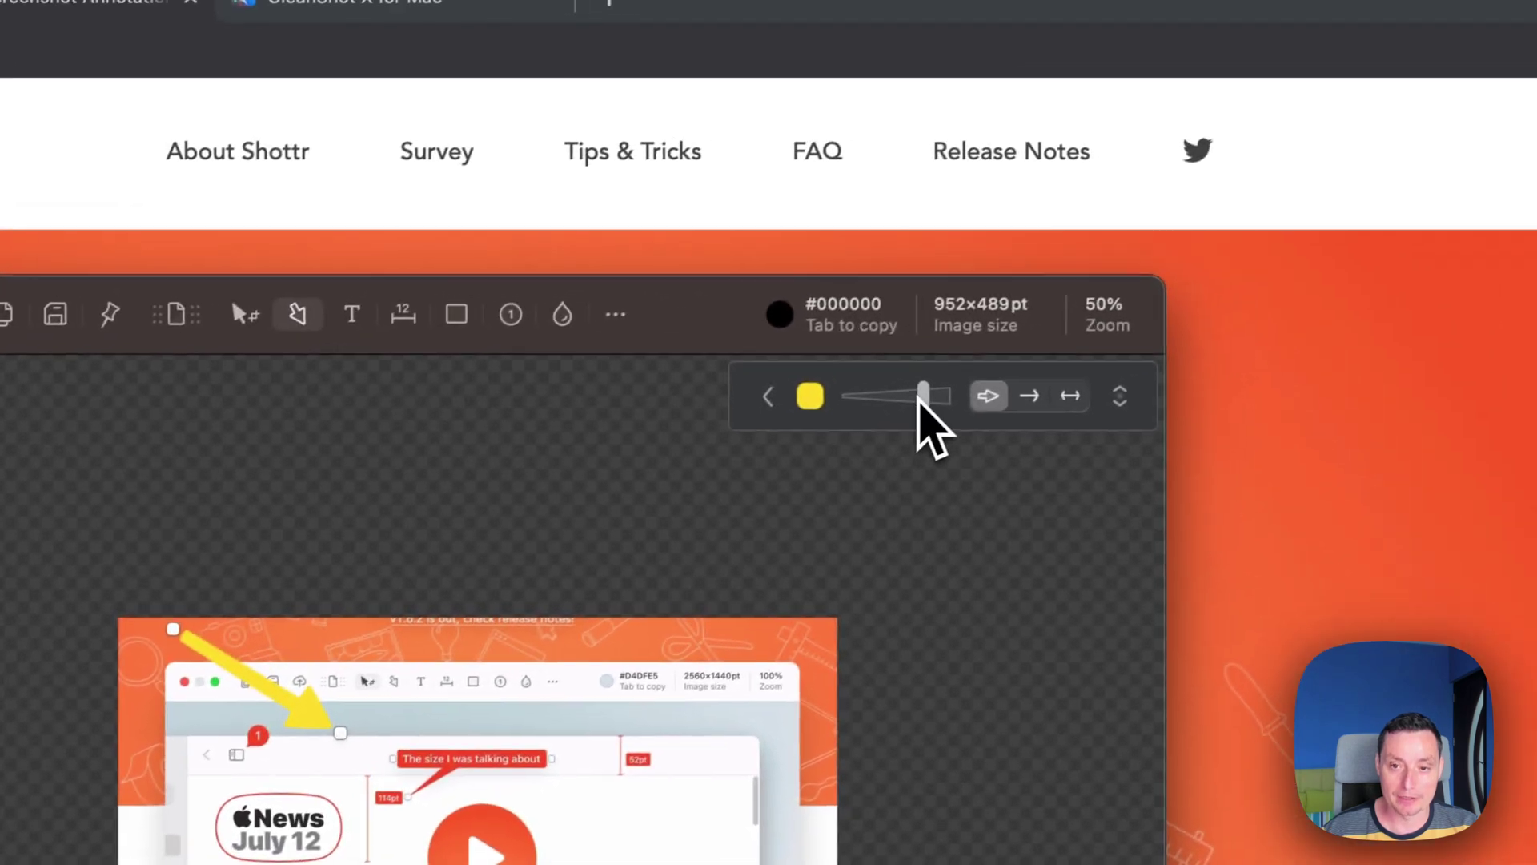
pyautogui.click(1020, 400)
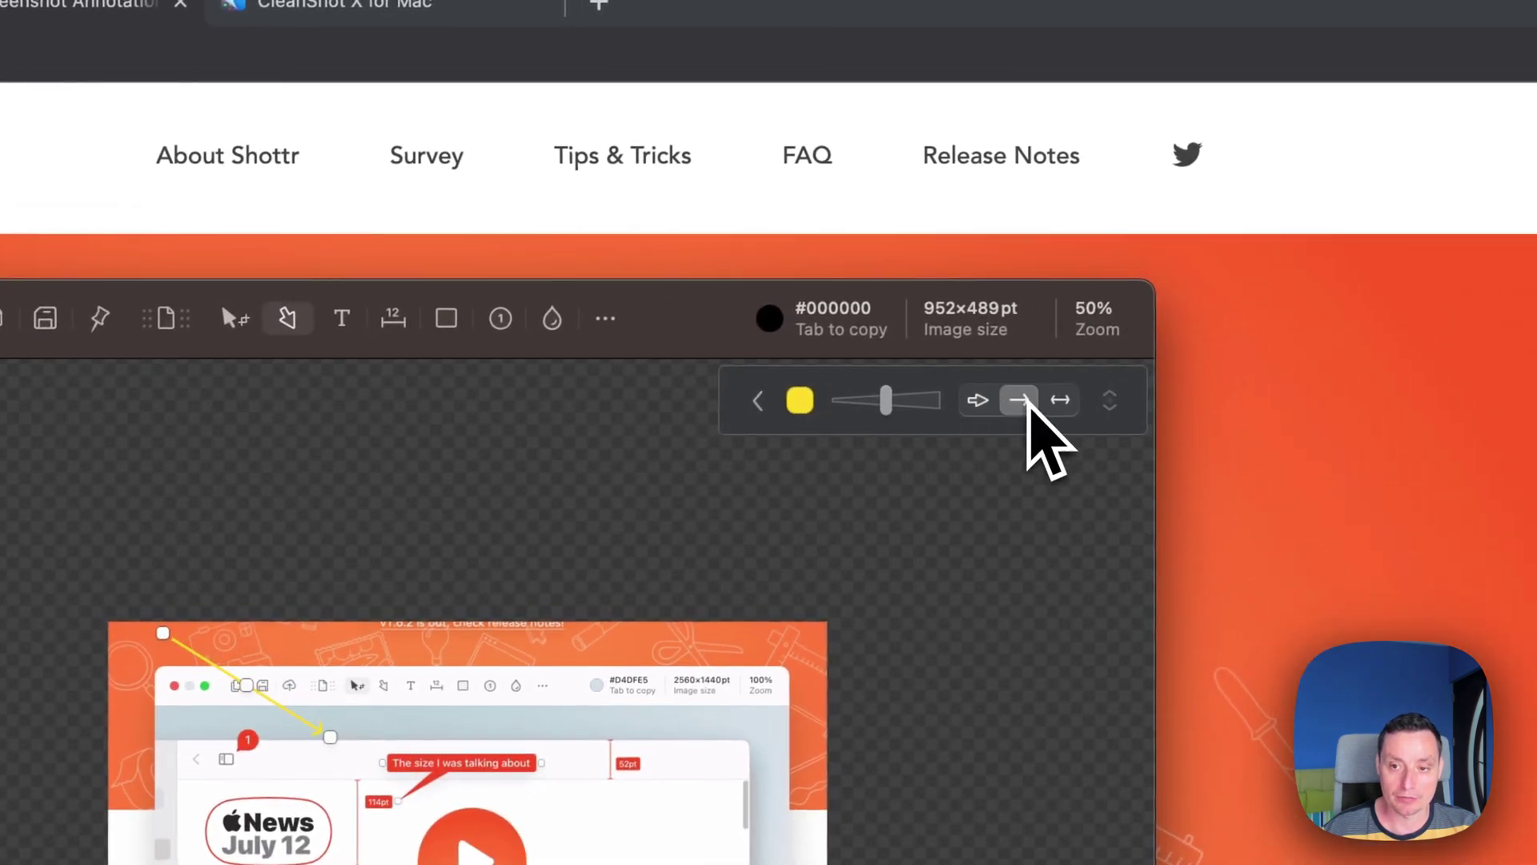
pyautogui.click(1060, 400)
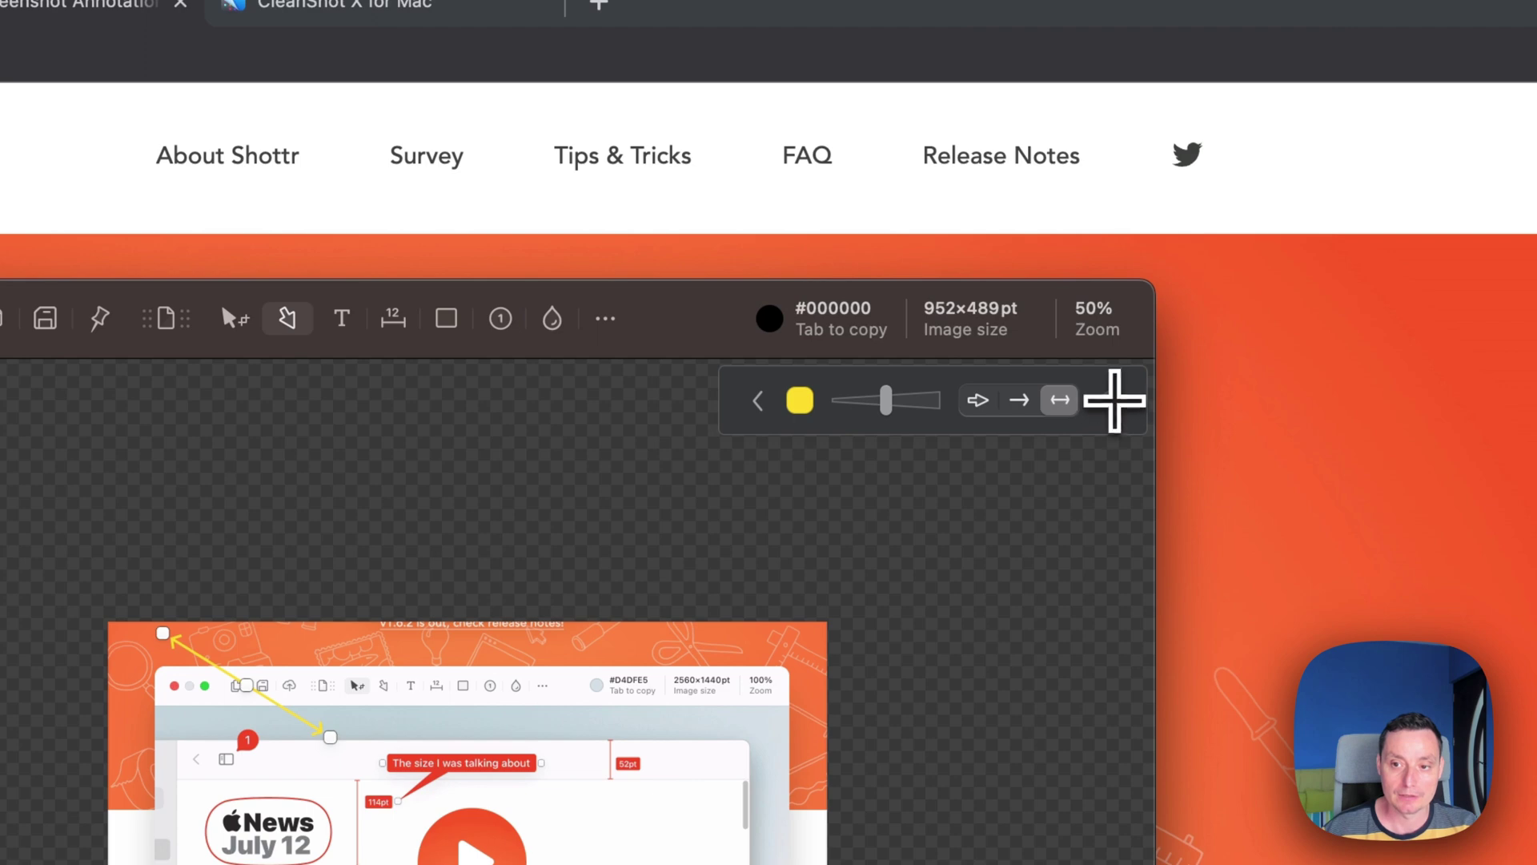
pyautogui.click(1026, 403)
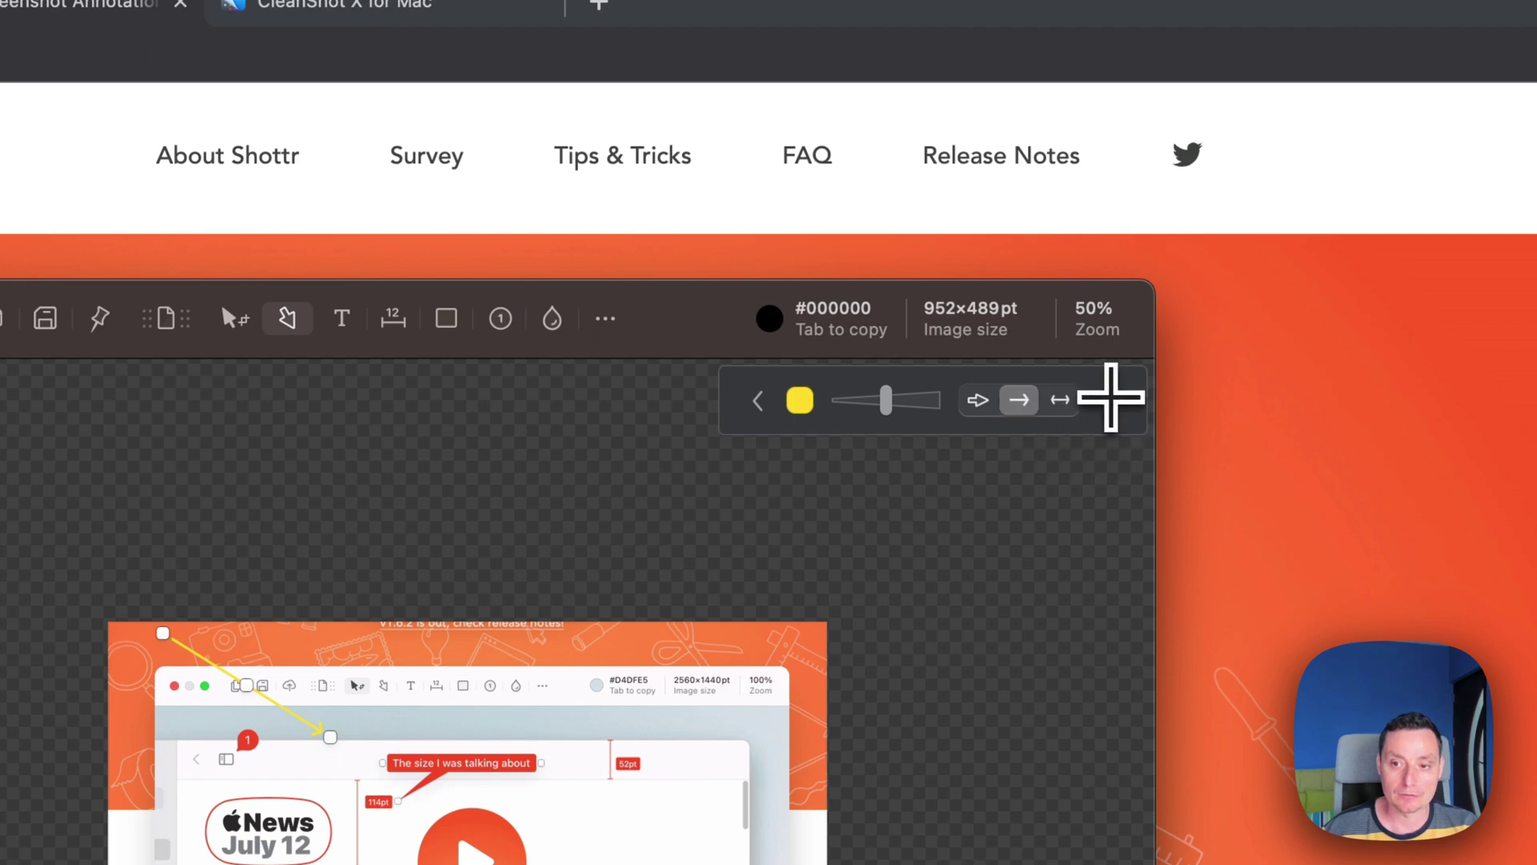
pyautogui.click(980, 402)
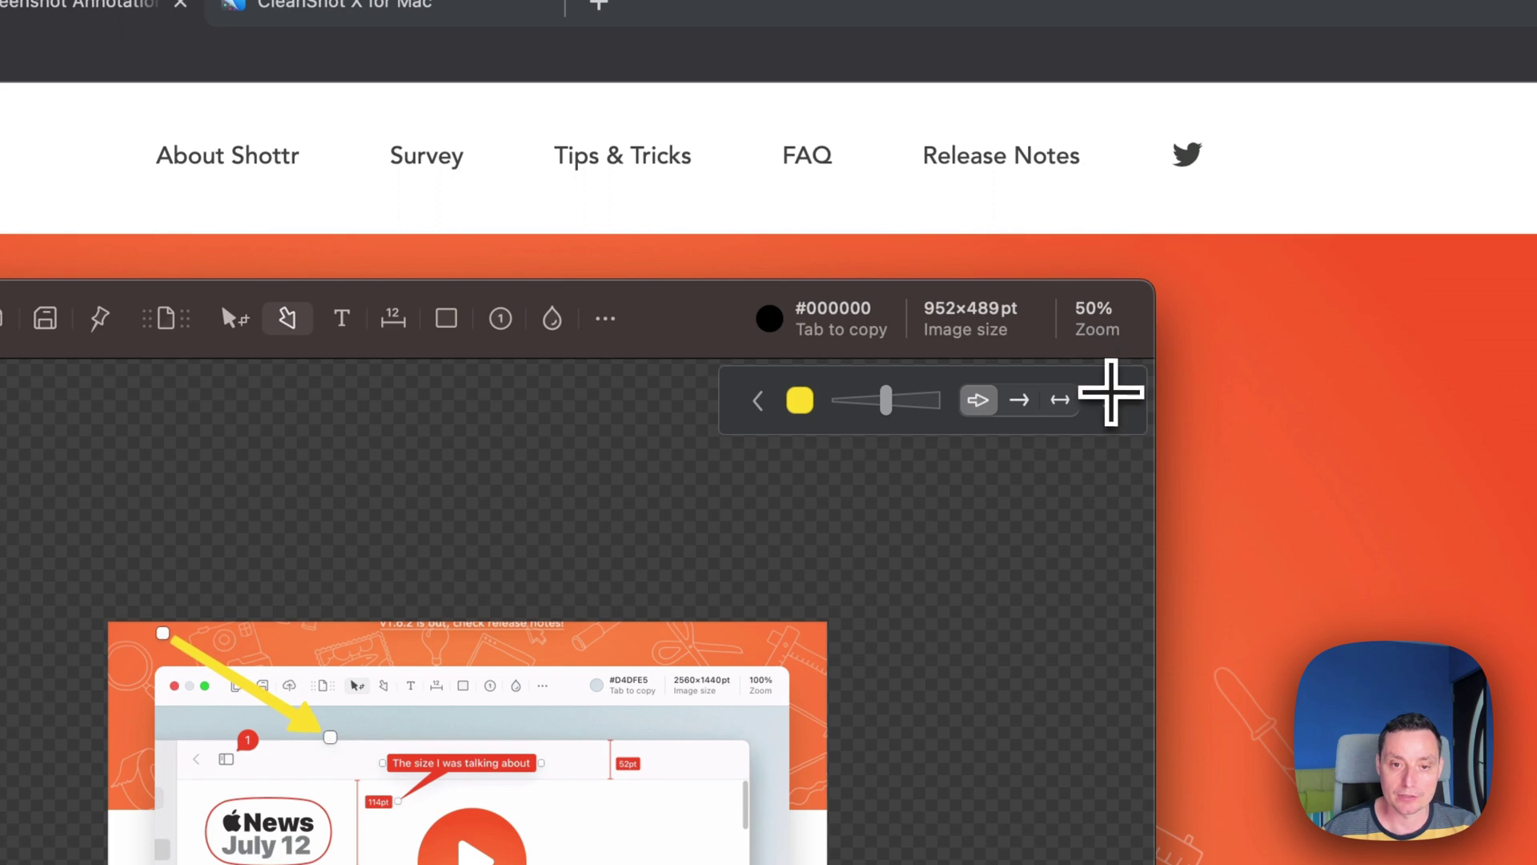
pyautogui.click(800, 400)
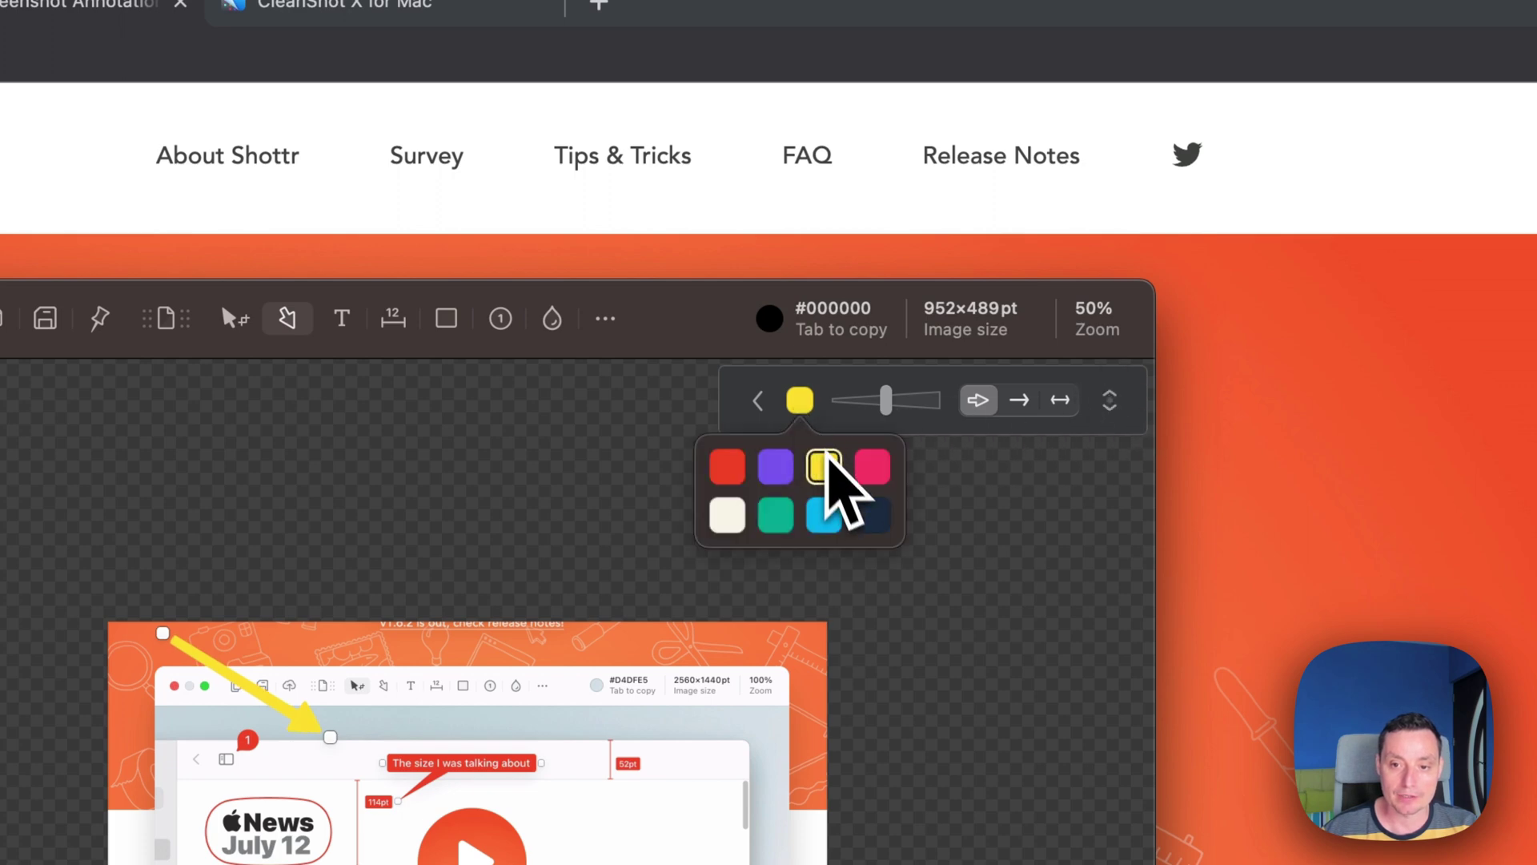
pyautogui.click(871, 463)
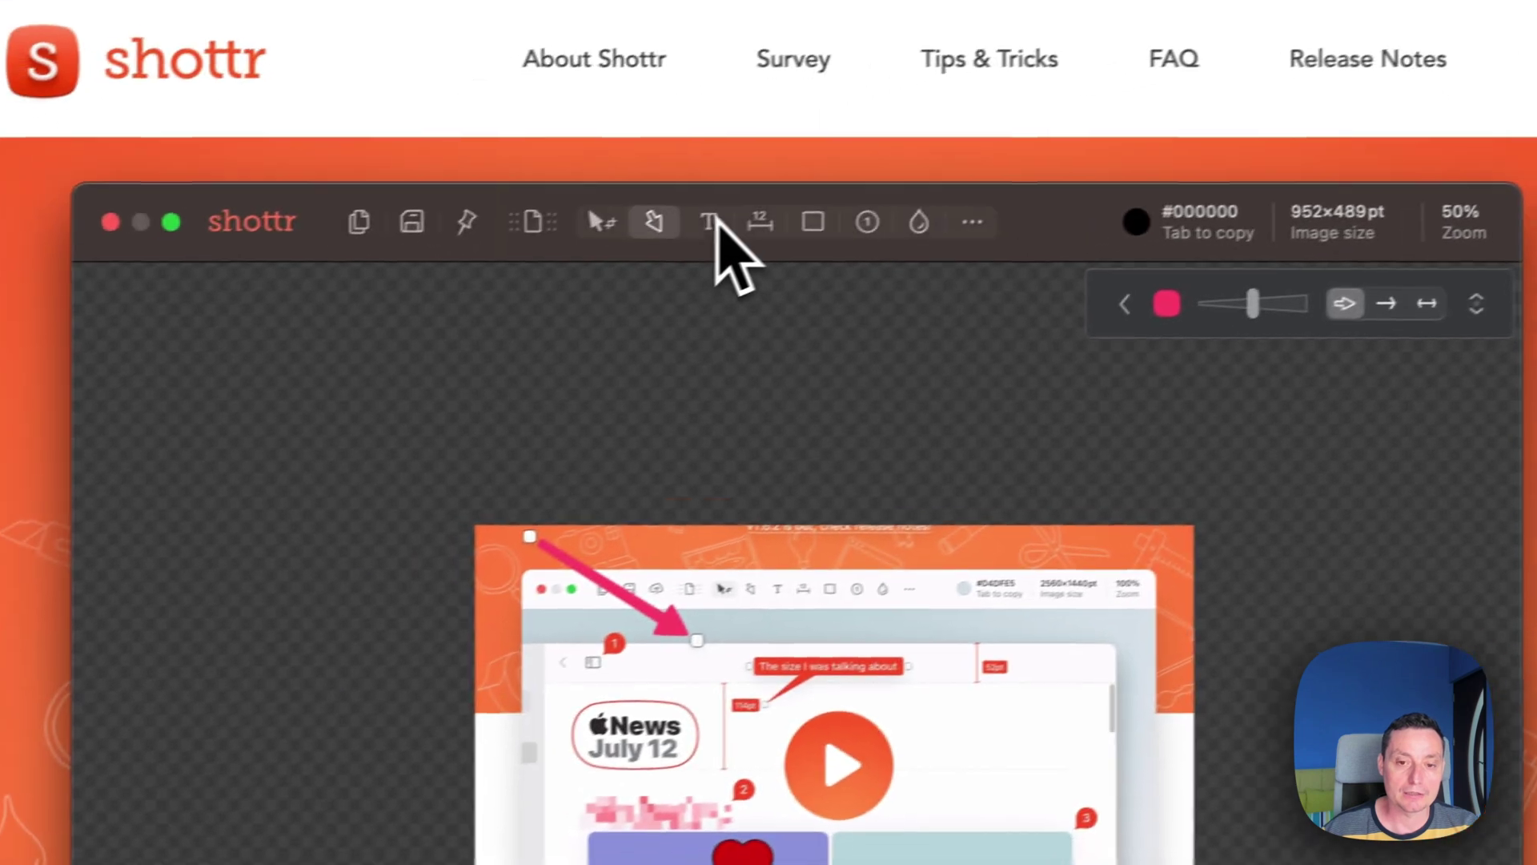
# Add a pink label reading 'text' near the top and enlarge it to maximum size.
pyautogui.click(710, 222)
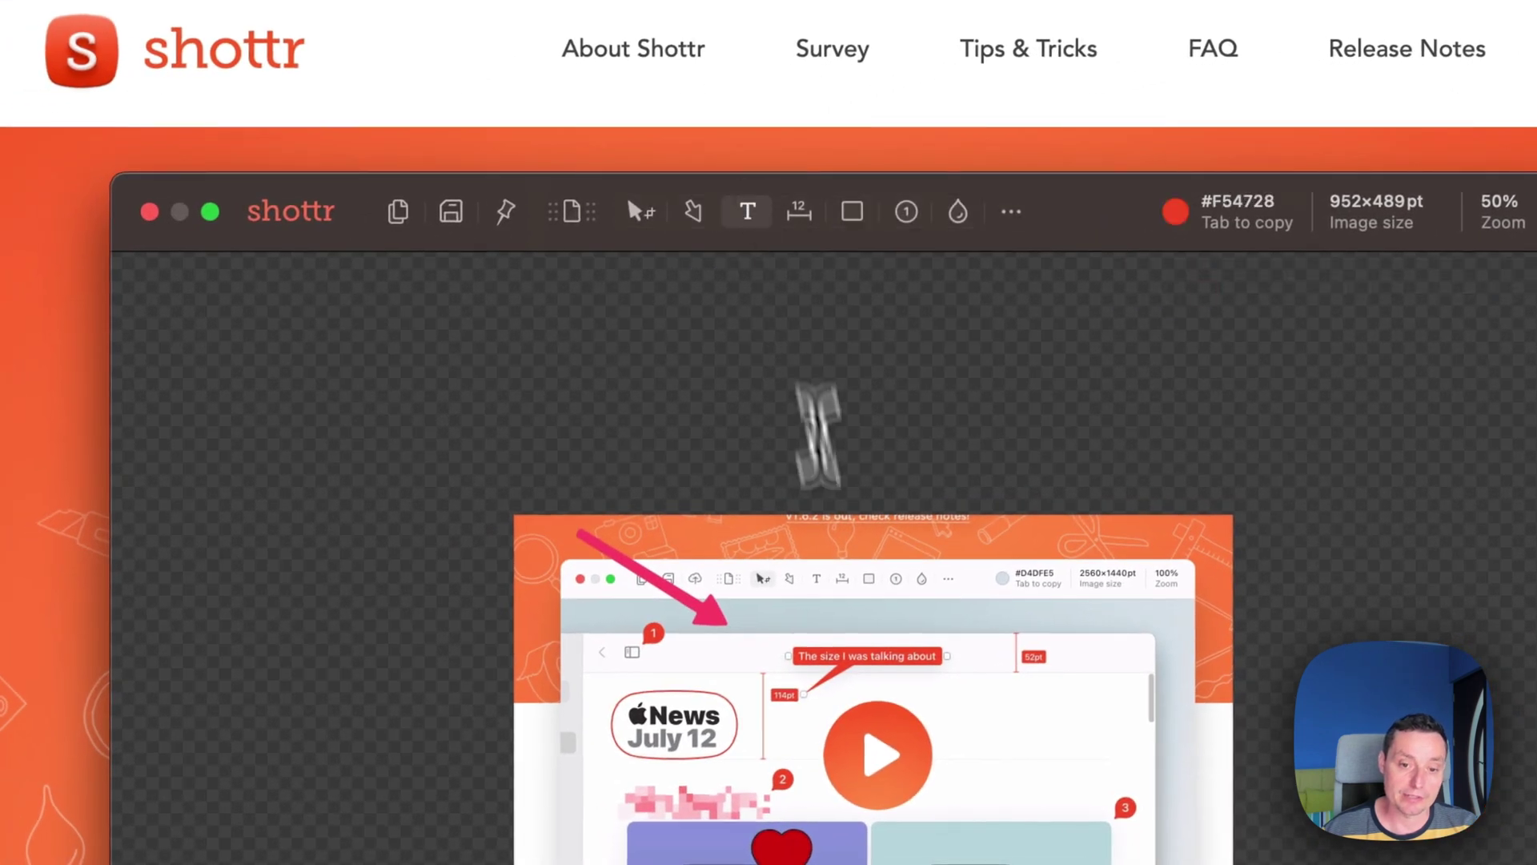
pyautogui.click(774, 592)
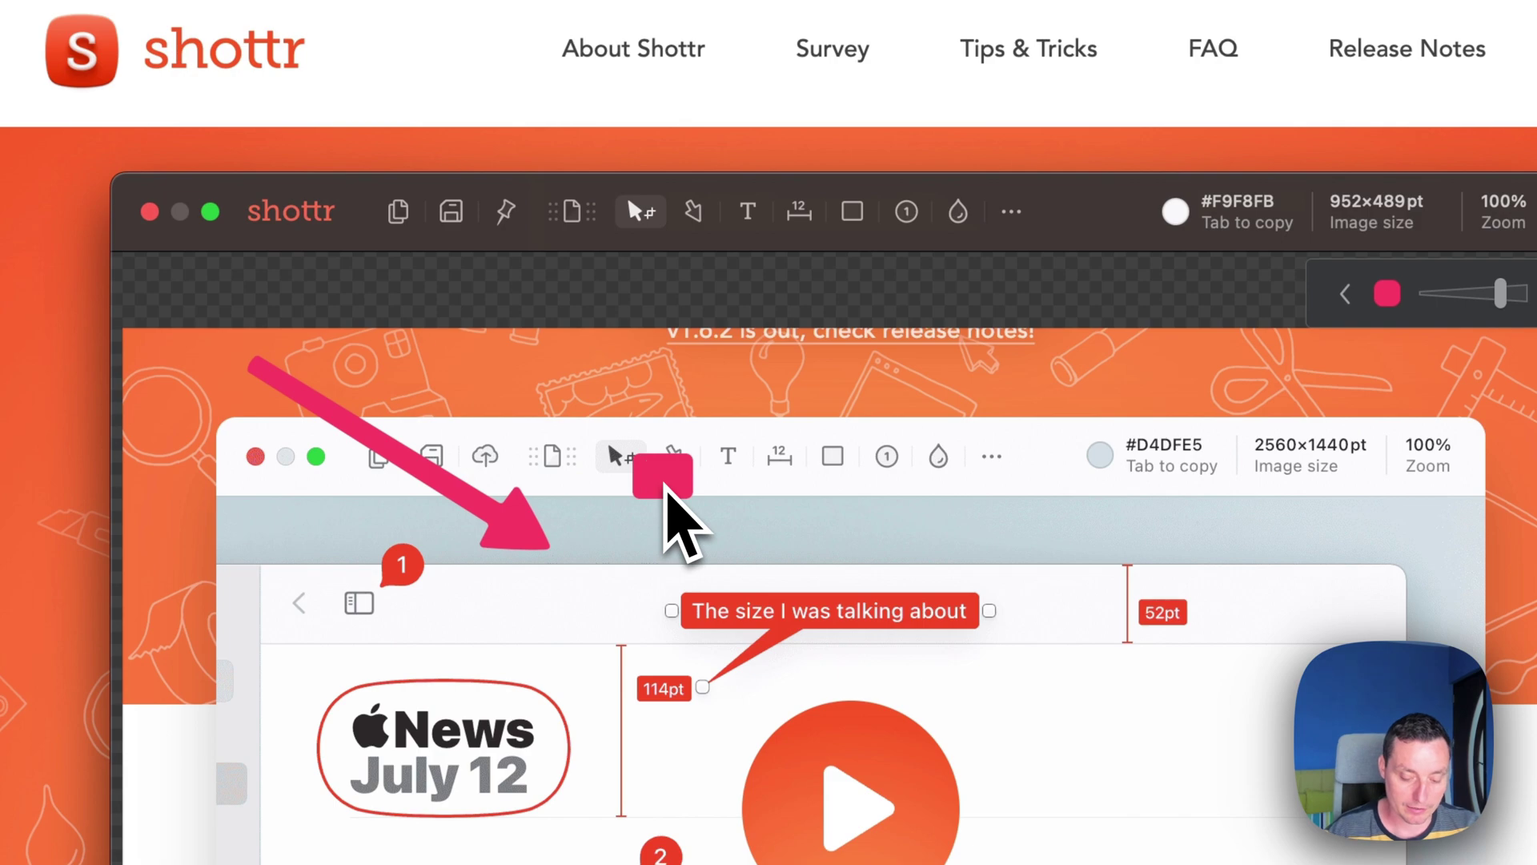
pyautogui.write('text')
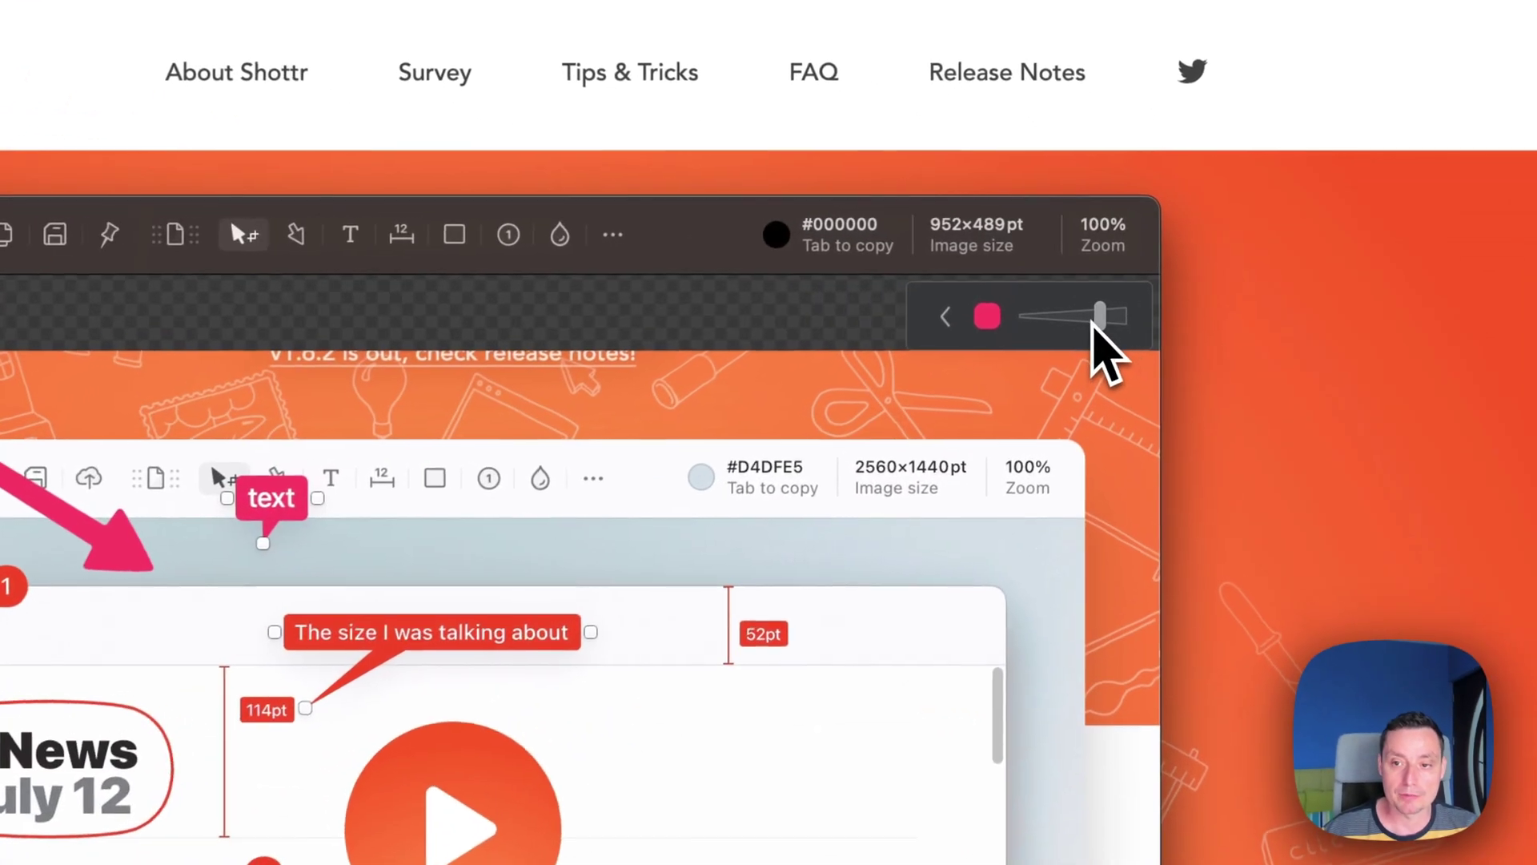
pyautogui.moveTo(1096, 328)
pyautogui.mouseDown()
pyautogui.moveTo(1108, 332)
pyautogui.moveTo(1078, 348)
pyautogui.moveTo(1113, 330)
pyautogui.mouseUp()
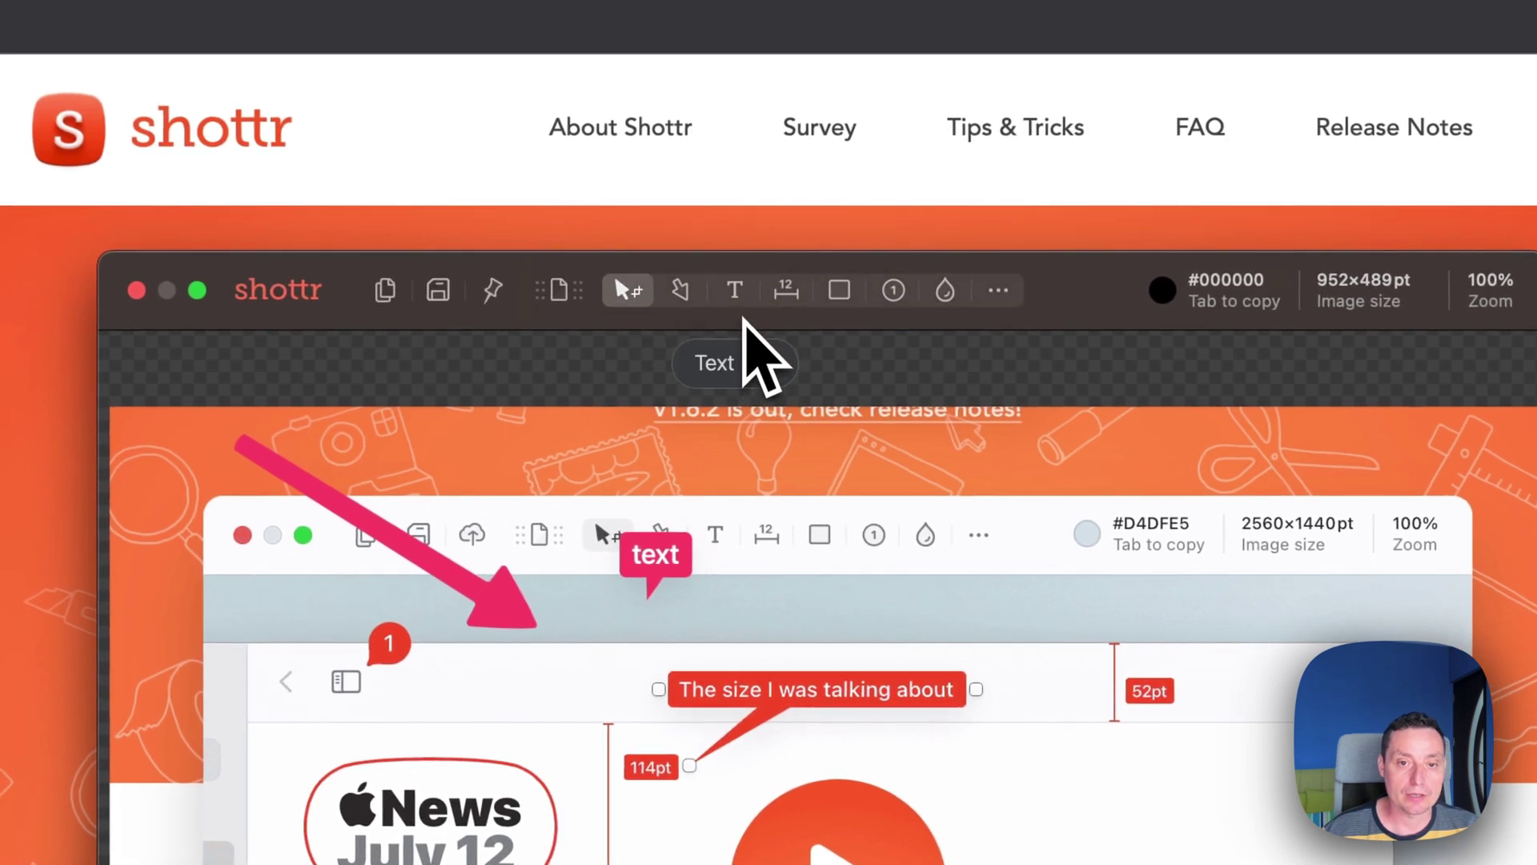
pyautogui.moveTo(790, 300)
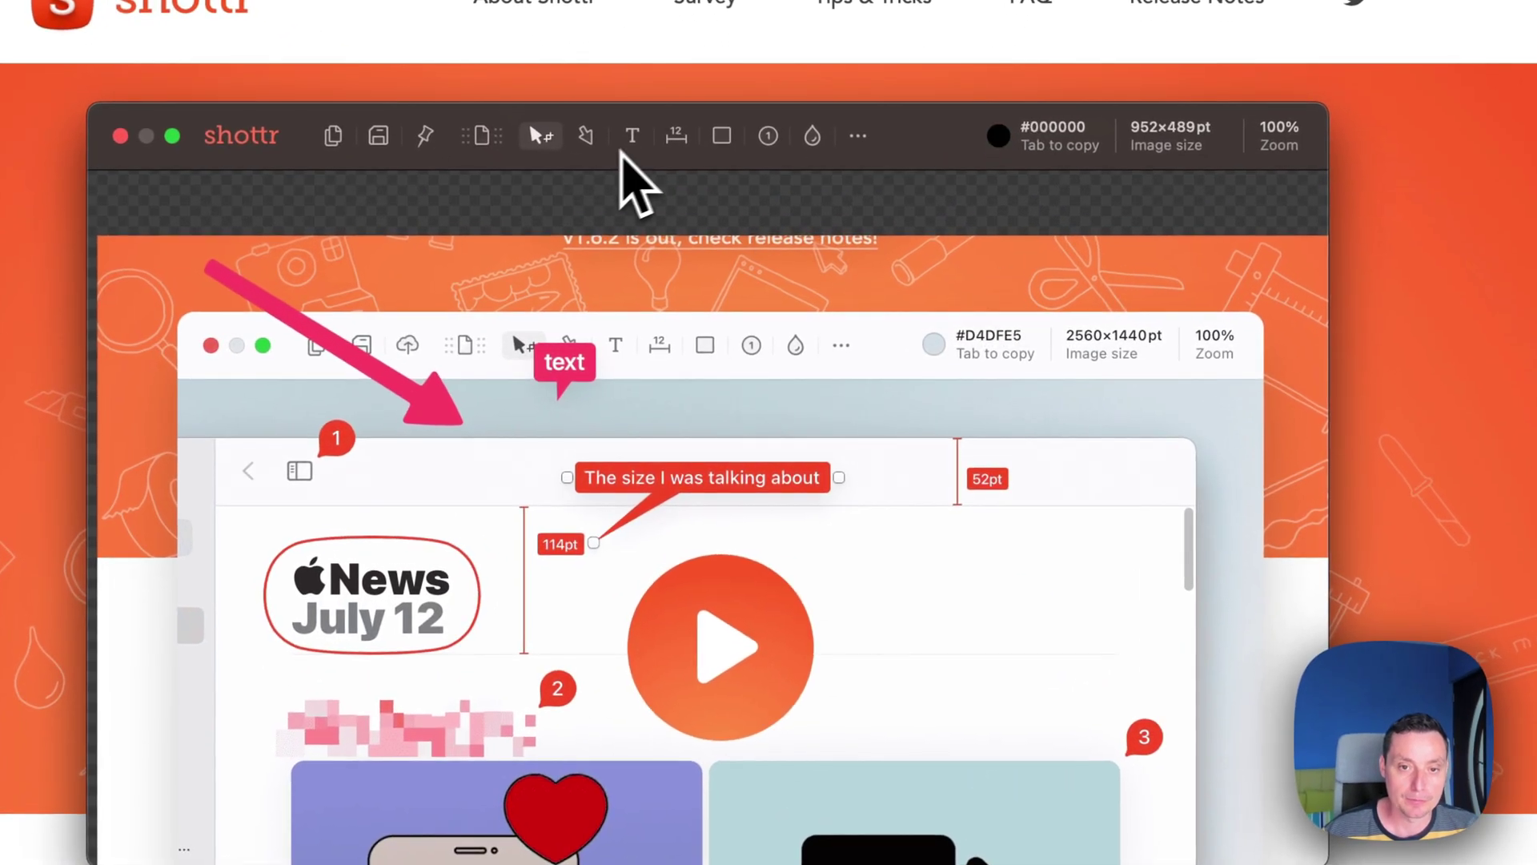
# Outline the play button with a thin-edged, hatch-filled yellow rectangle.
pyautogui.click(721, 136)
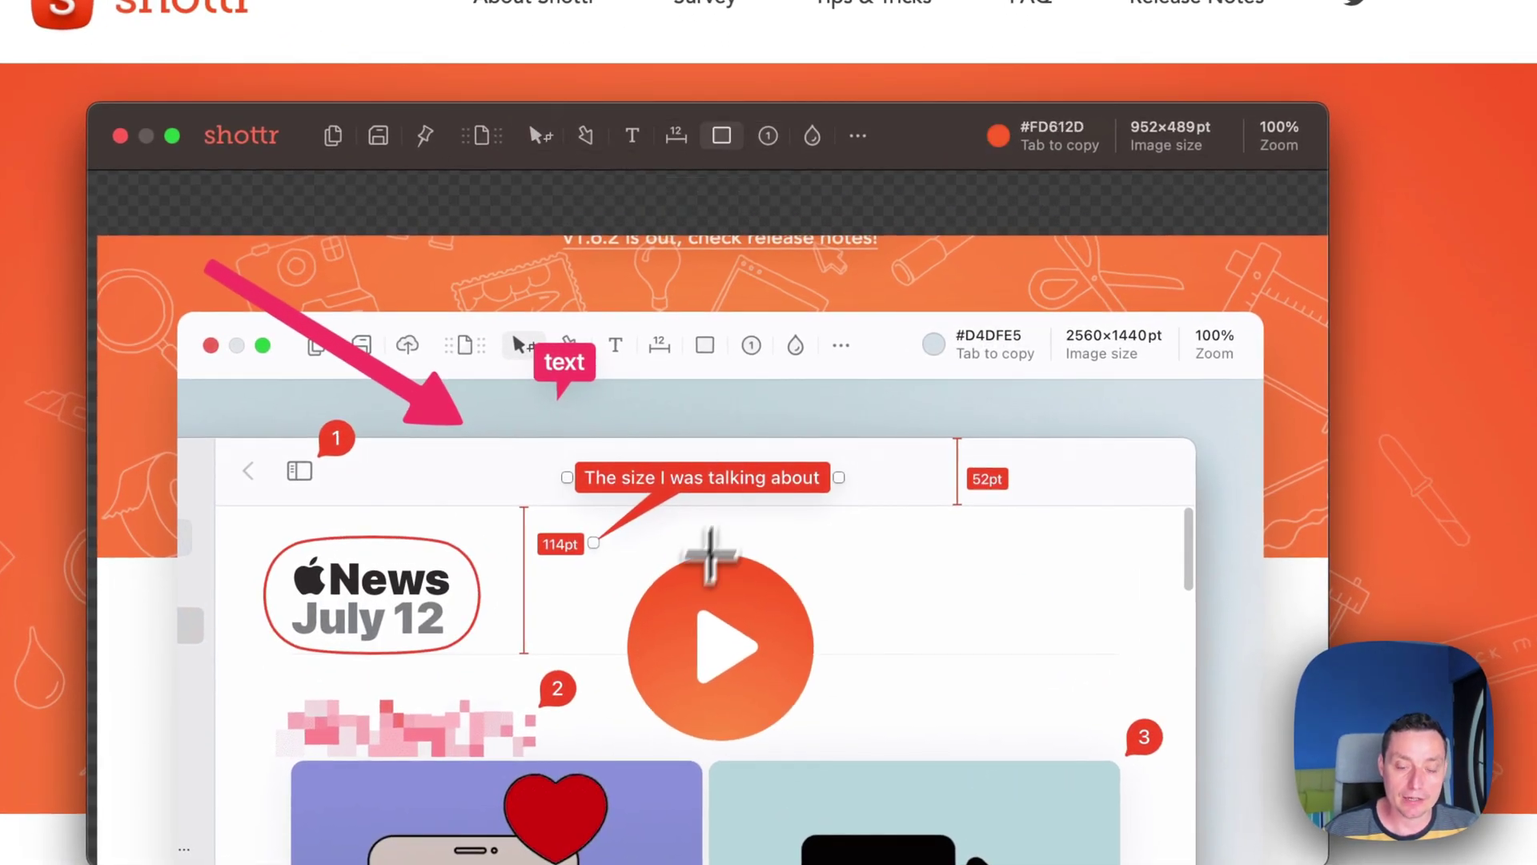
pyautogui.moveTo(629, 514); pyautogui.dragTo(931, 740)
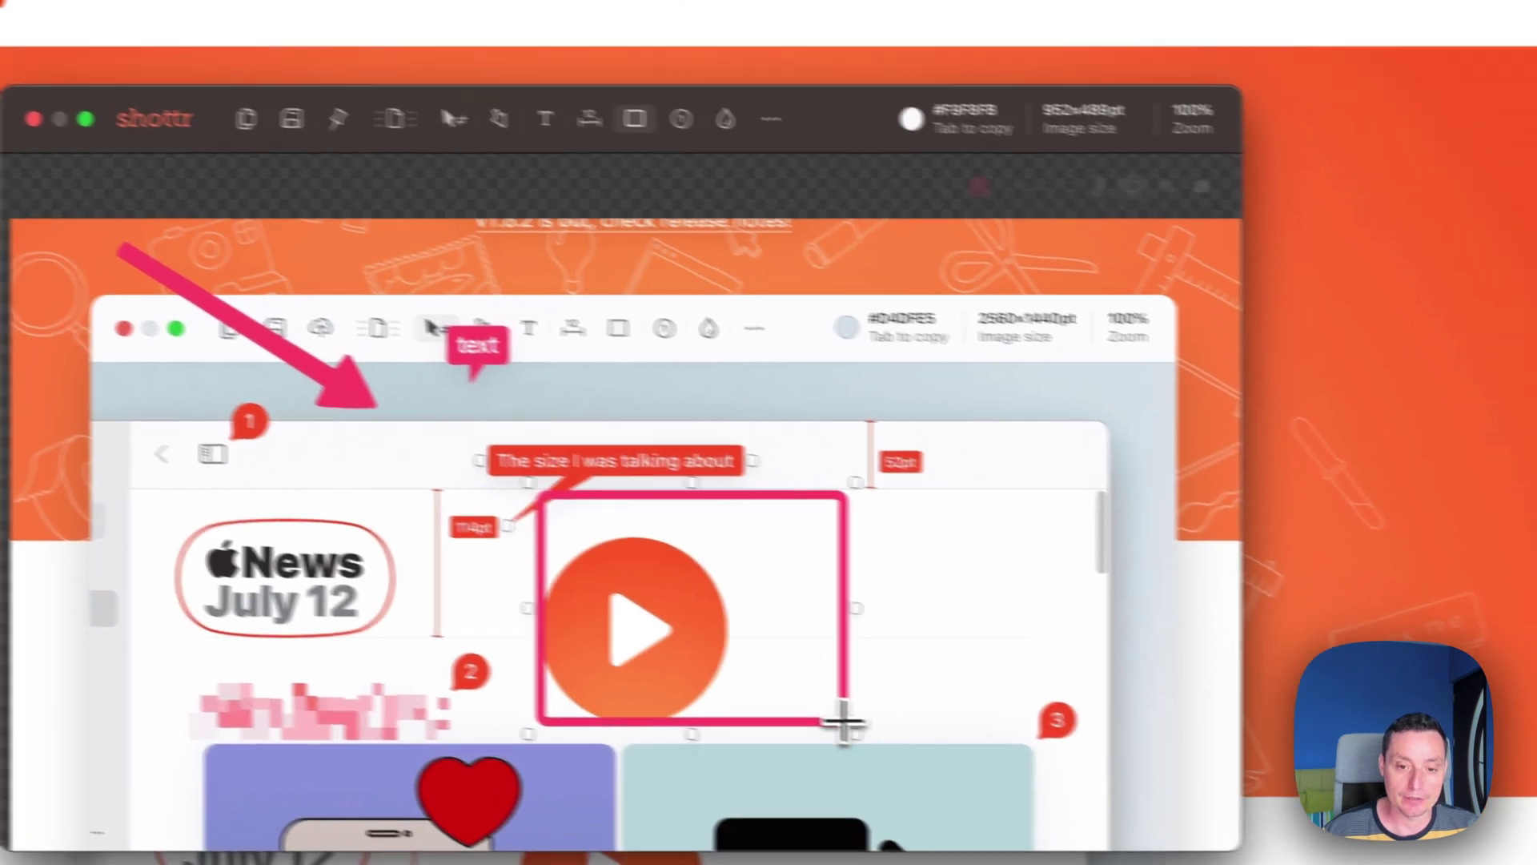
pyautogui.moveTo(842, 720); pyautogui.dragTo(844, 722)
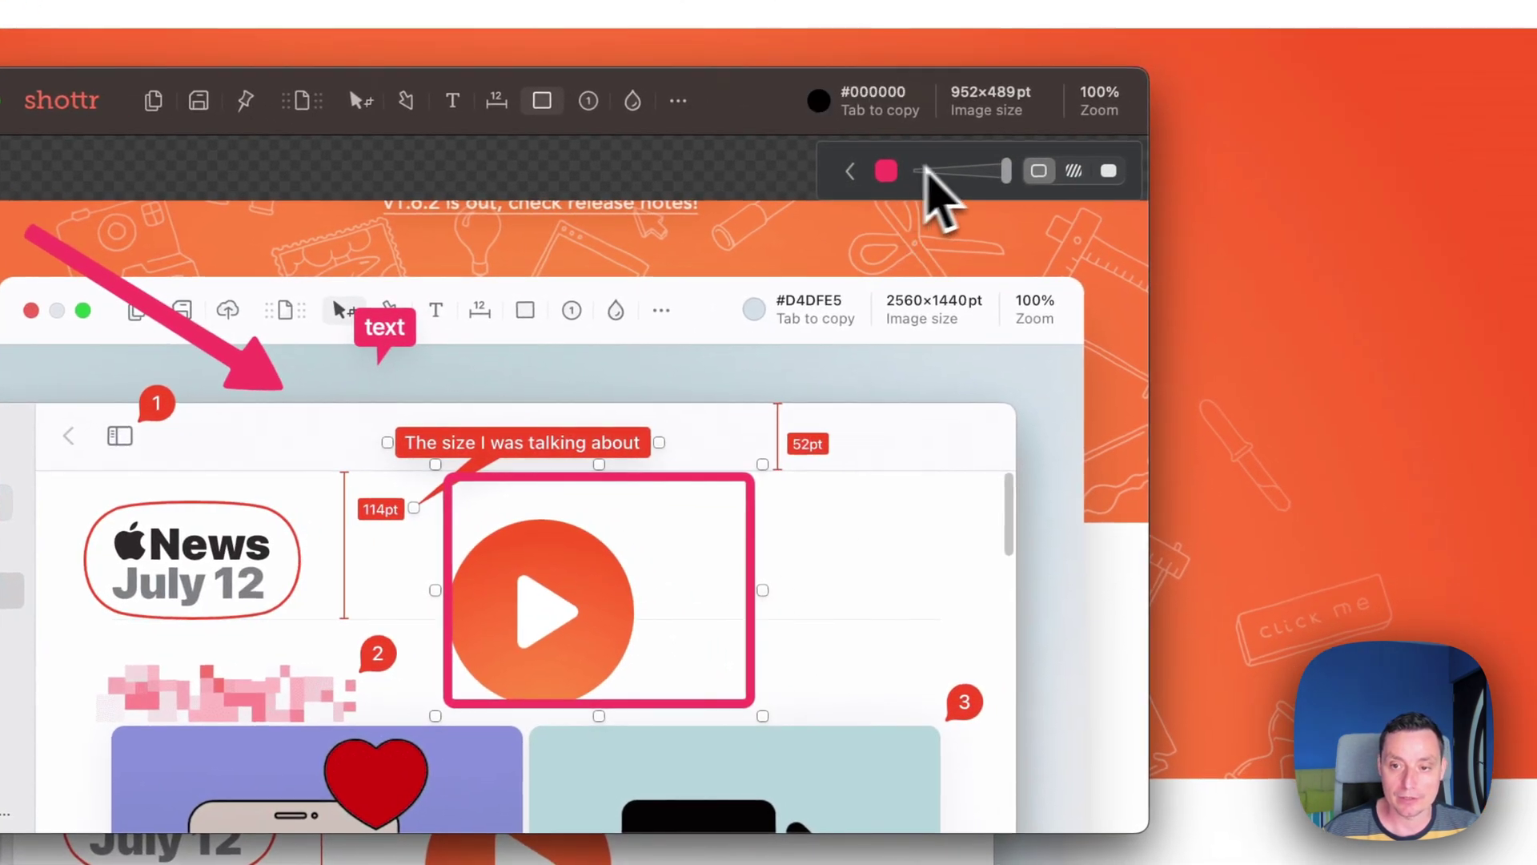
pyautogui.moveTo(1006, 171); pyautogui.dragTo(985, 171)
pyautogui.click(1074, 171)
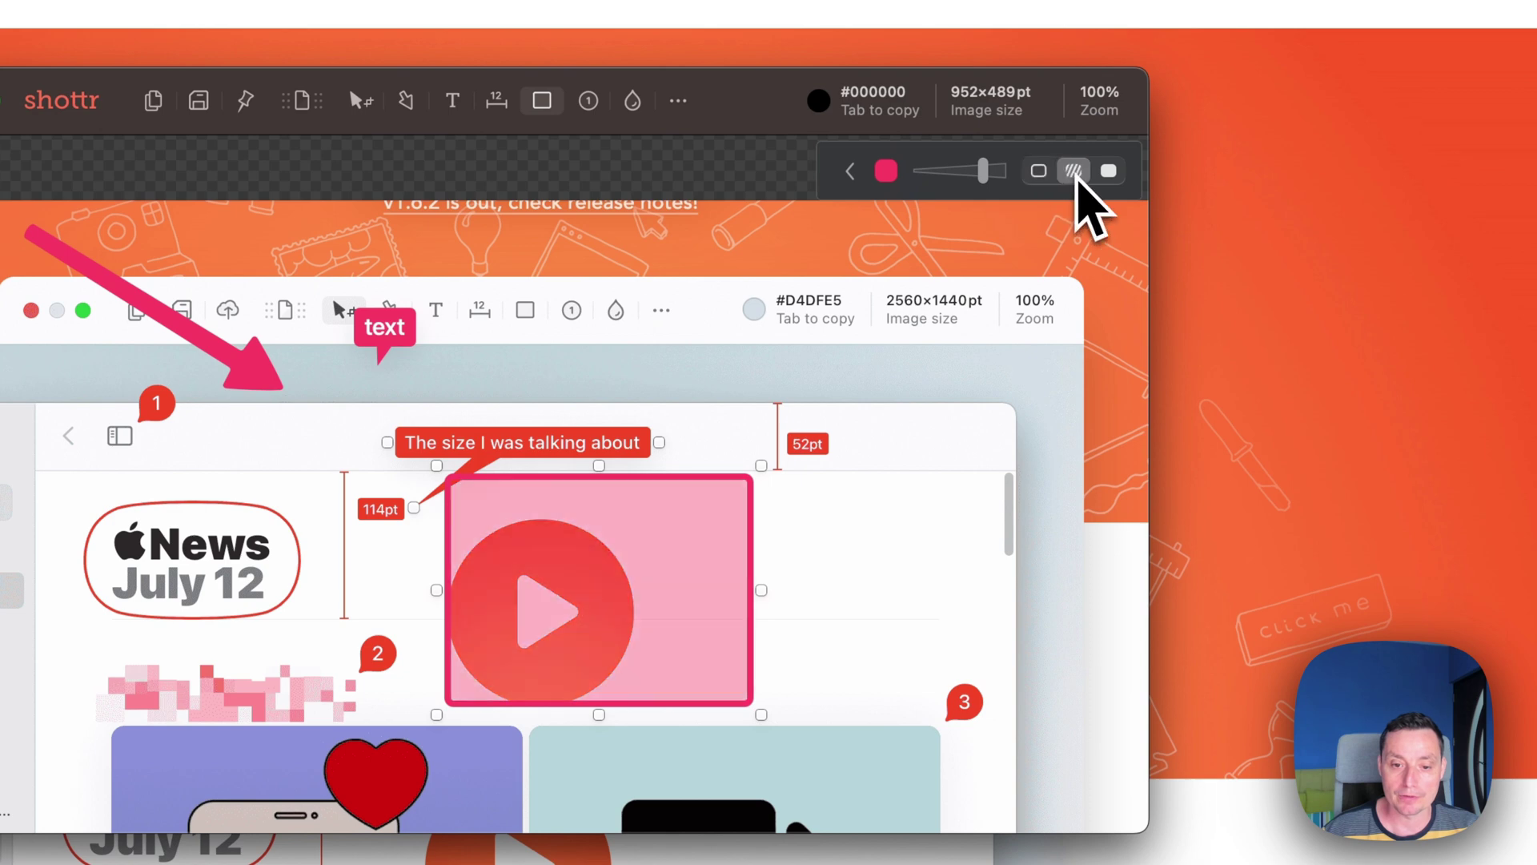
pyautogui.click(1108, 170)
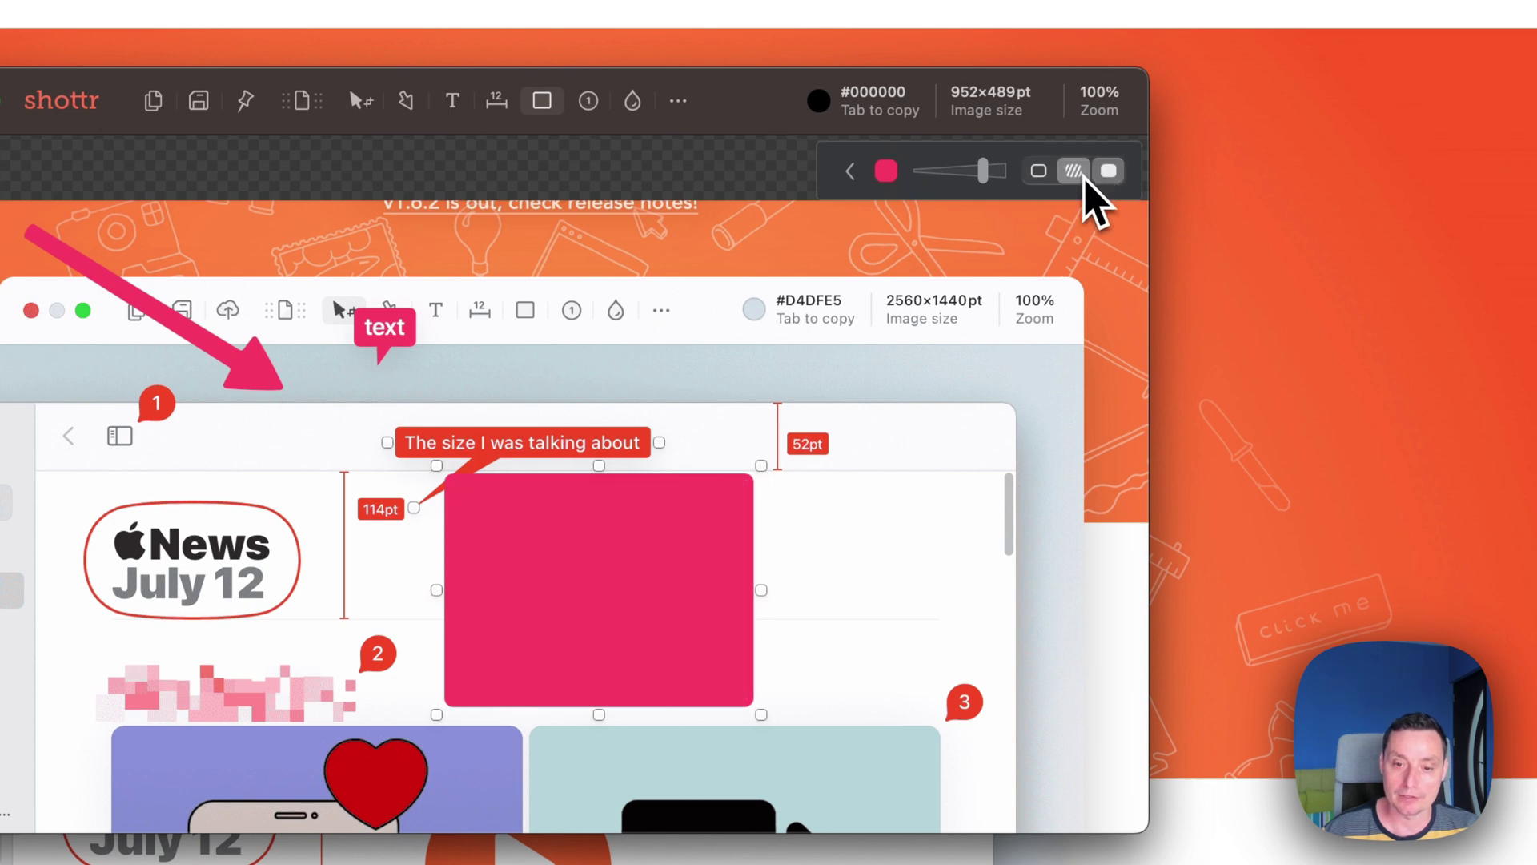
pyautogui.click(1074, 171)
pyautogui.click(887, 171)
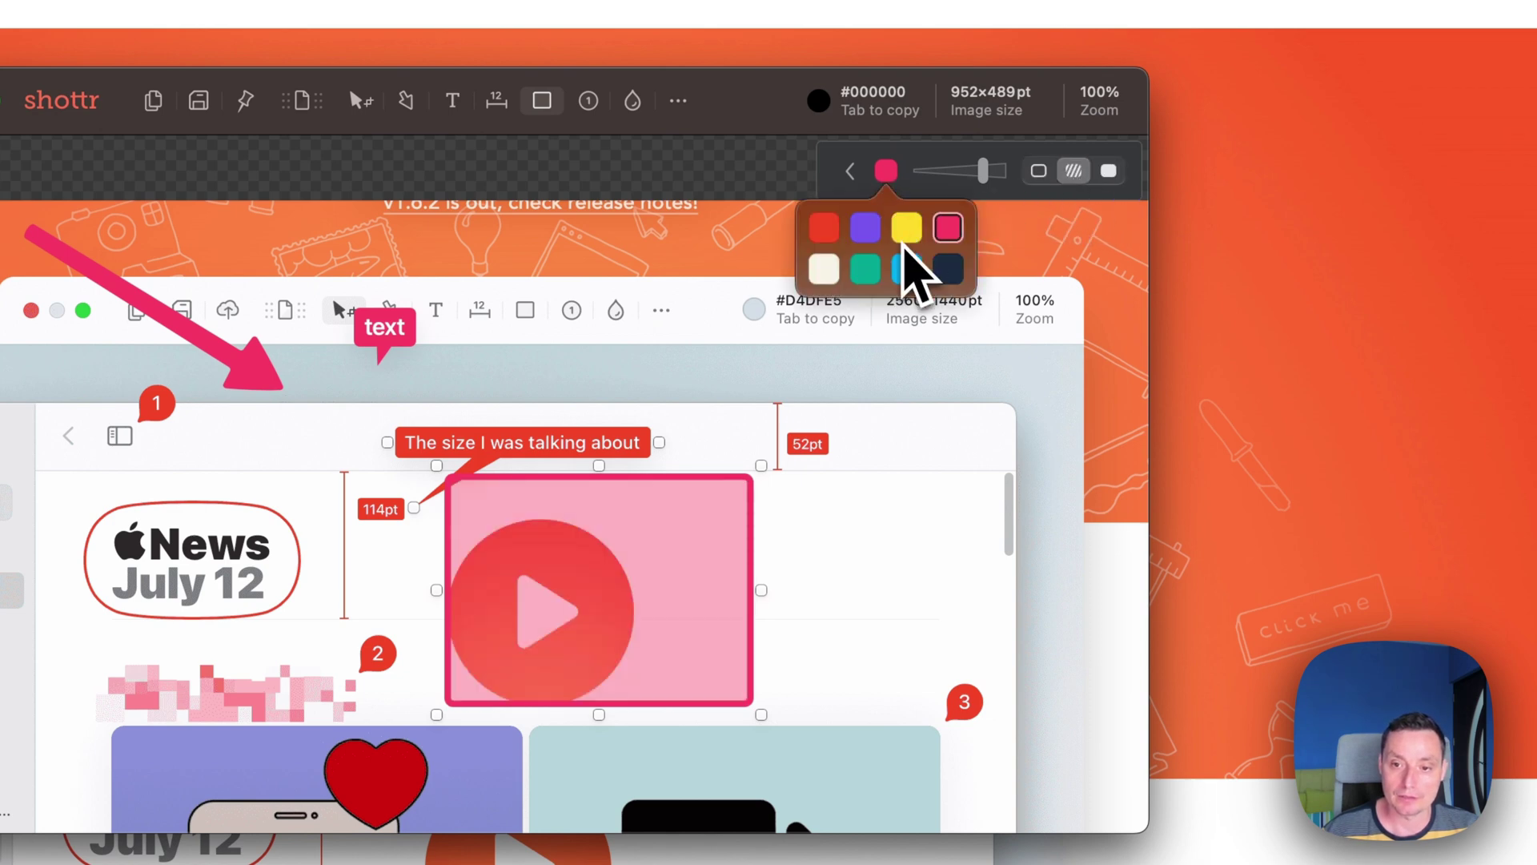
pyautogui.click(906, 230)
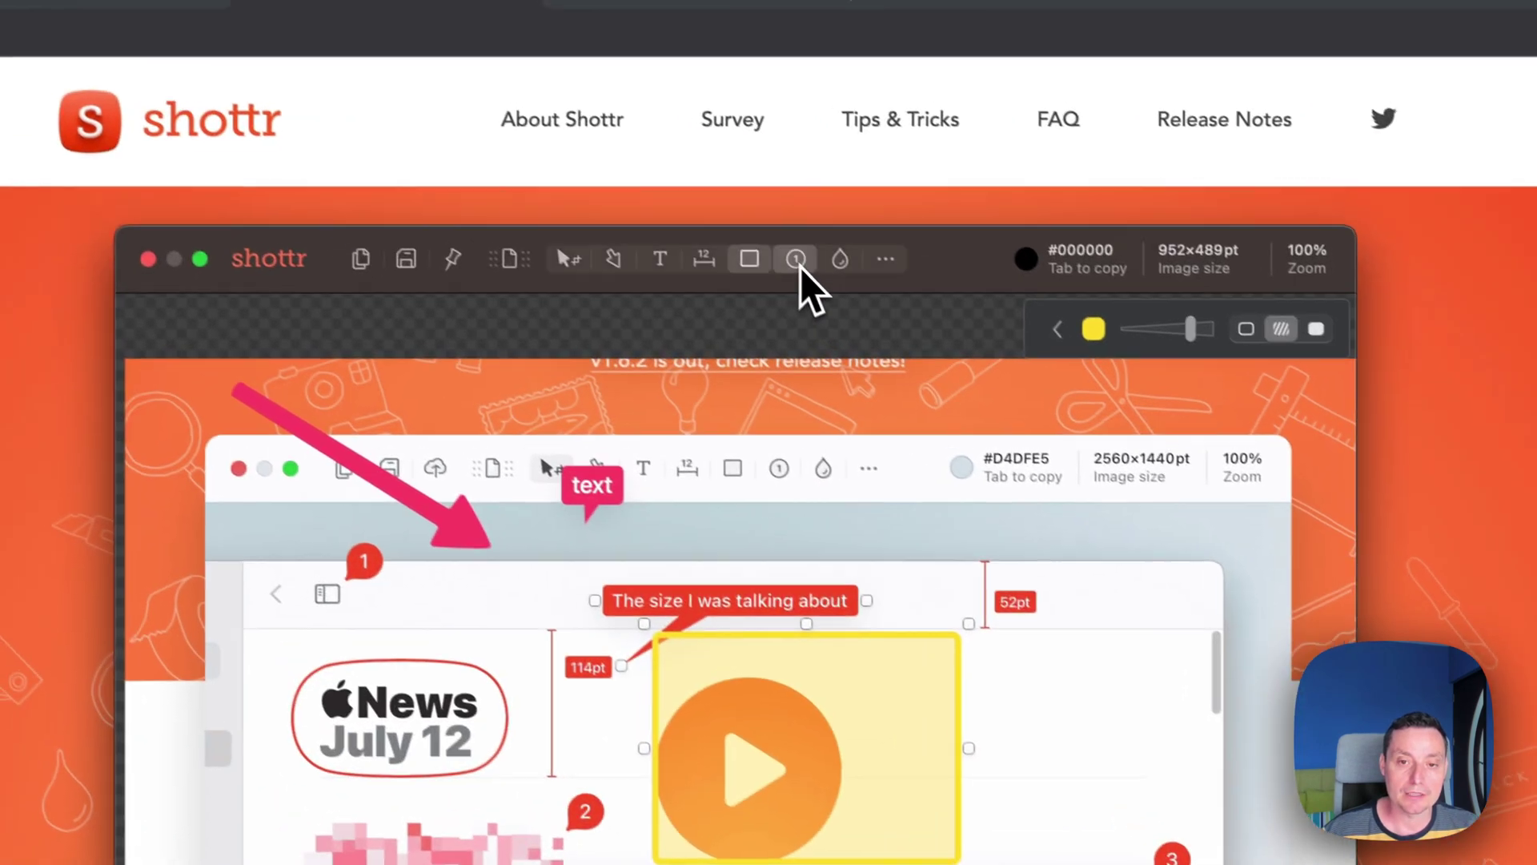
pyautogui.click(588, 100)
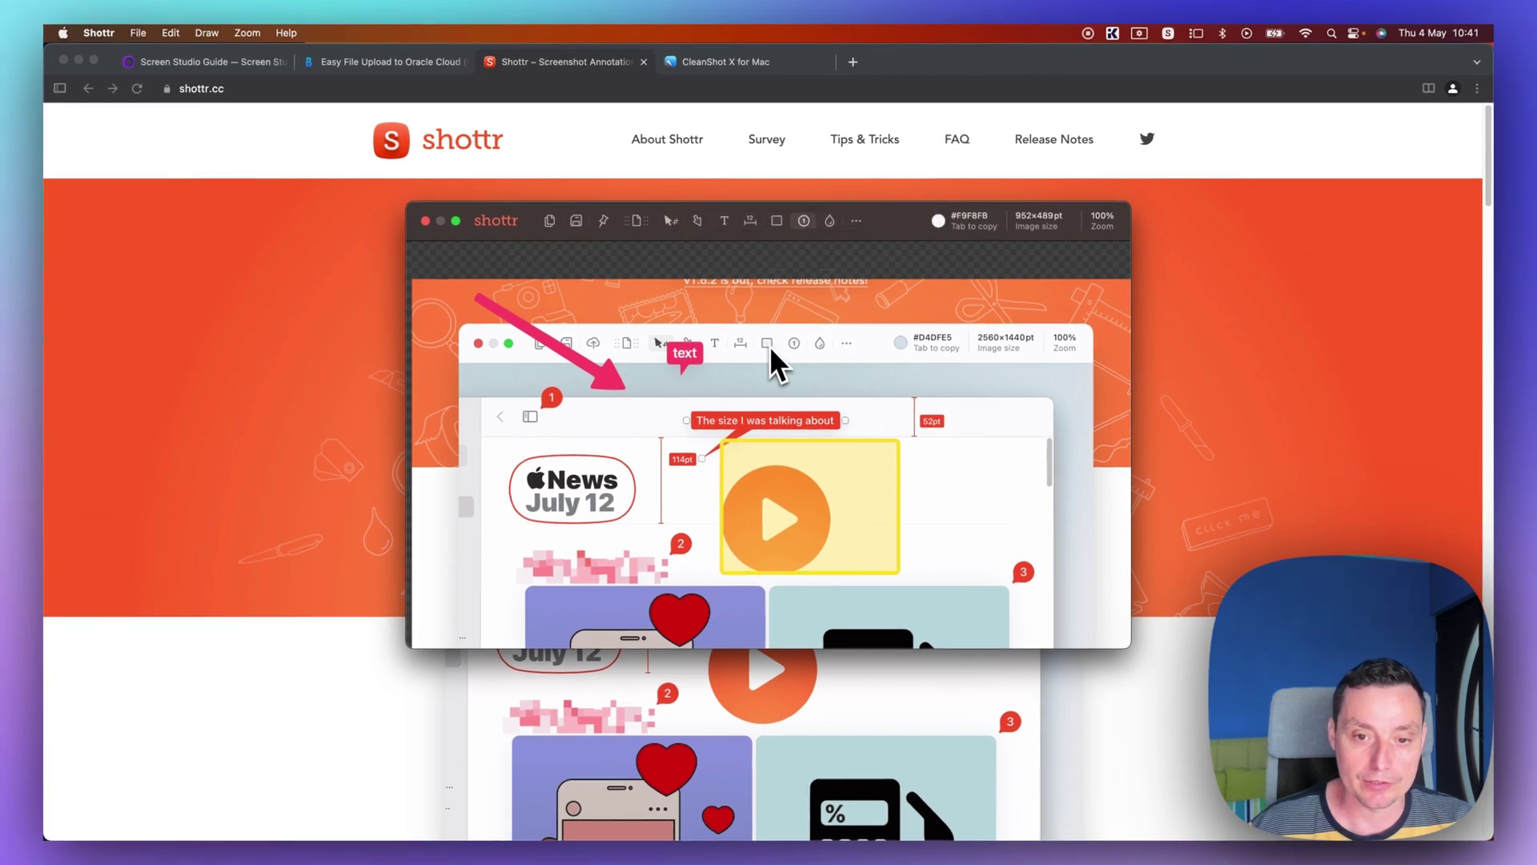
# Place yellow counter badges 1, 2 and 3, then enlarge badge 3 to maximum size.
pyautogui.click(825, 348)
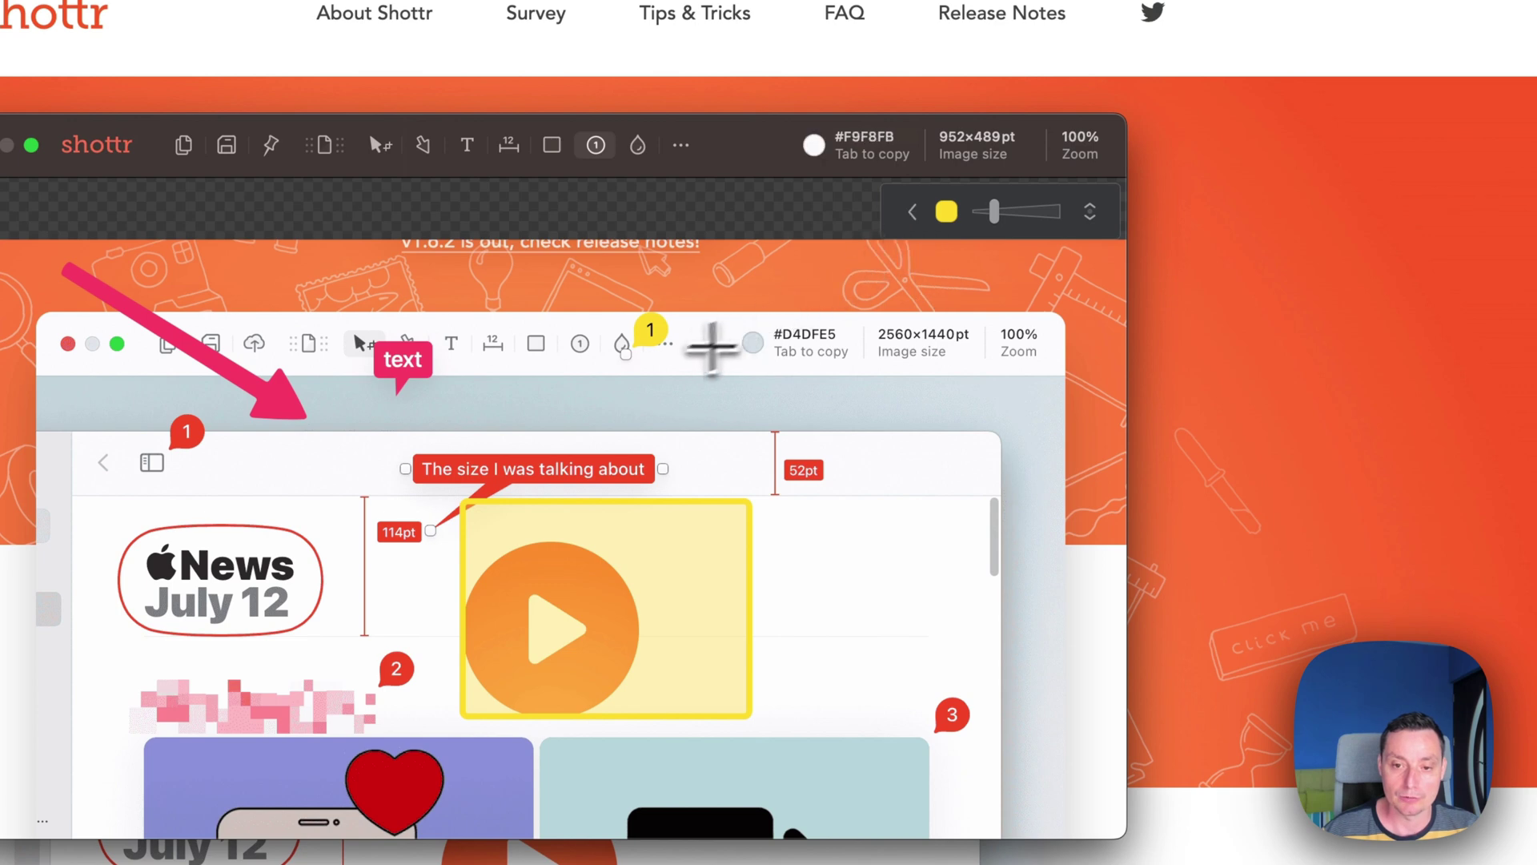
pyautogui.click(851, 471)
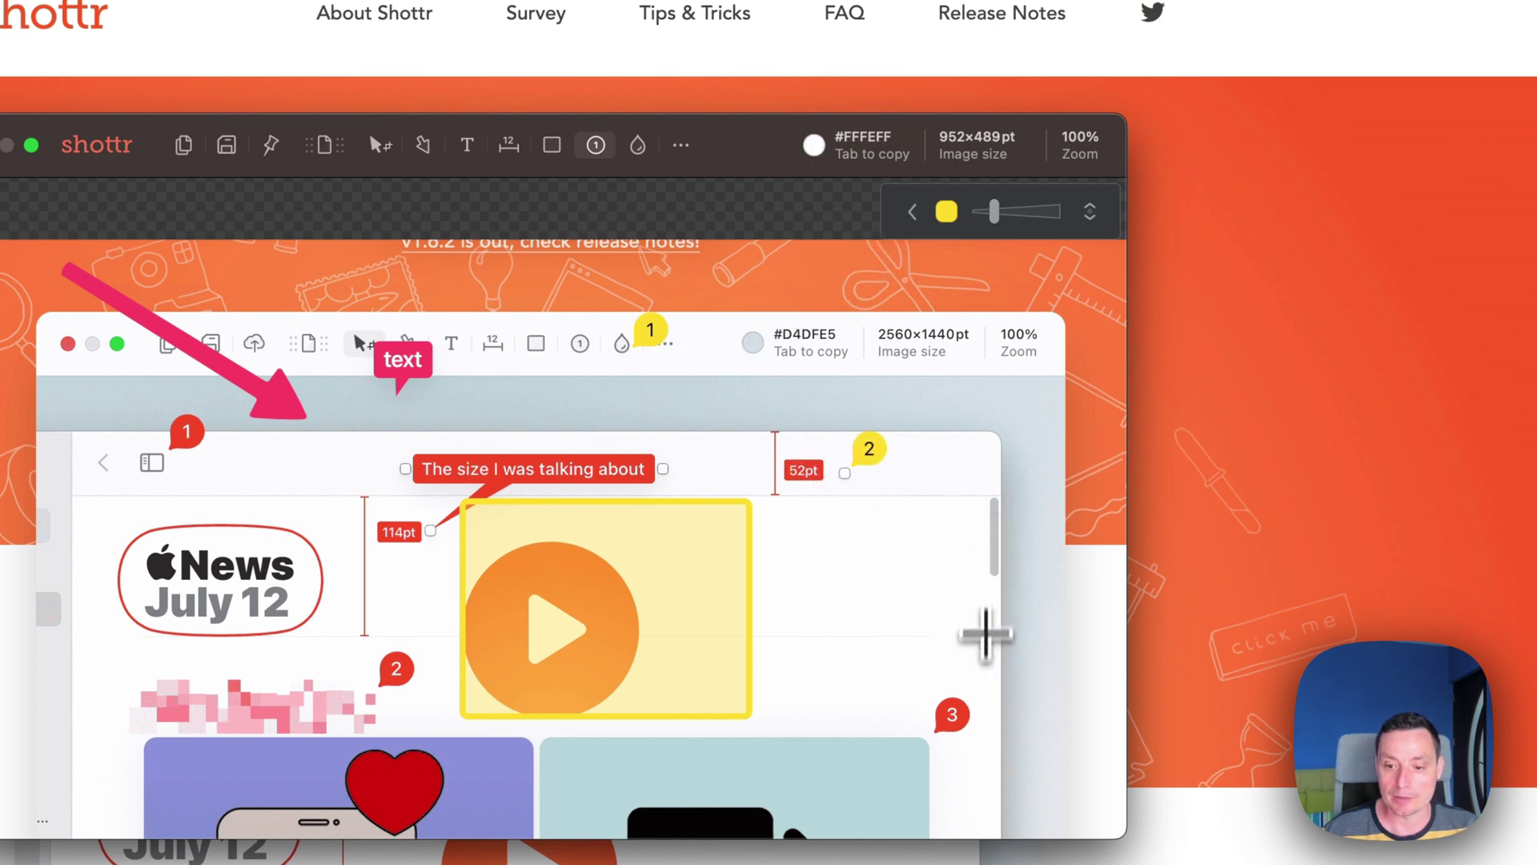
pyautogui.click(985, 690)
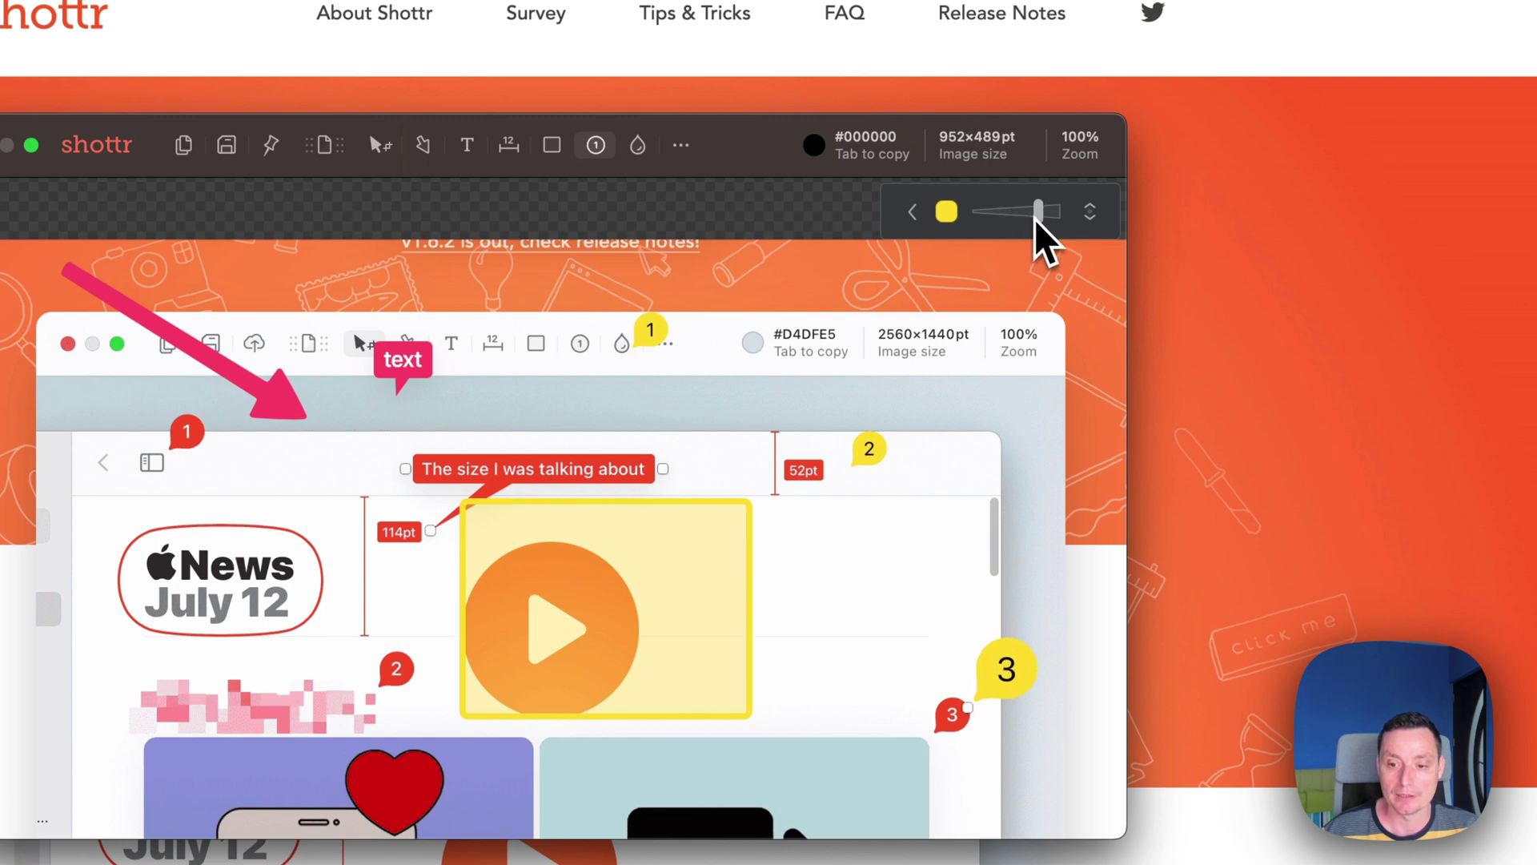
pyautogui.moveTo(1045, 219)
pyautogui.mouseDown()
pyautogui.moveTo(1072, 218)
pyautogui.moveTo(1016, 224)
pyautogui.moveTo(1031, 223)
pyautogui.mouseUp()
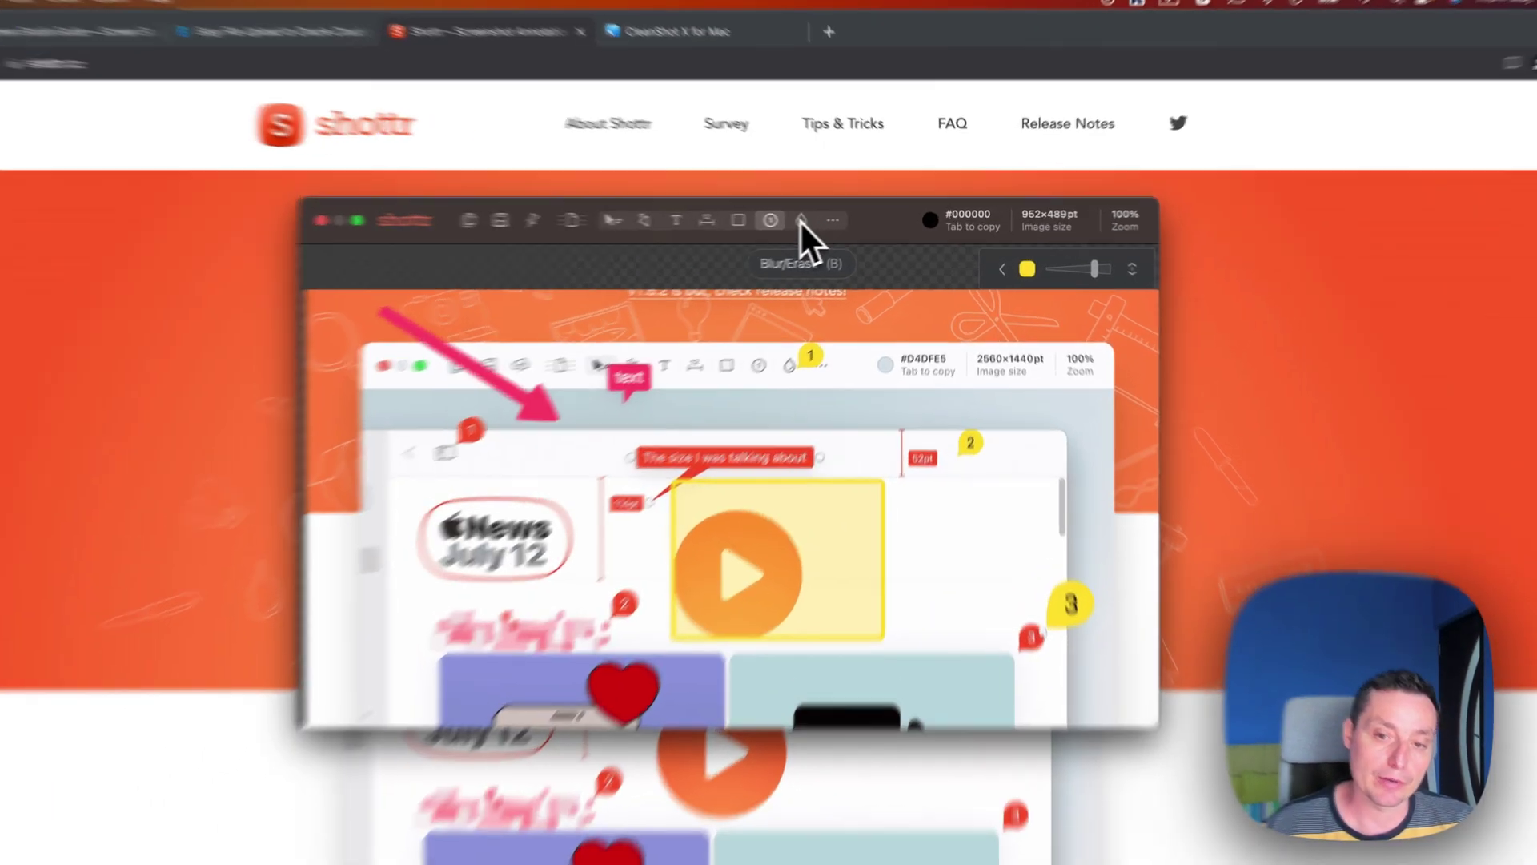
# Mark the 'The size I was talking about' label and apply Erase Text, keeping its red bar.
pyautogui.click(829, 221)
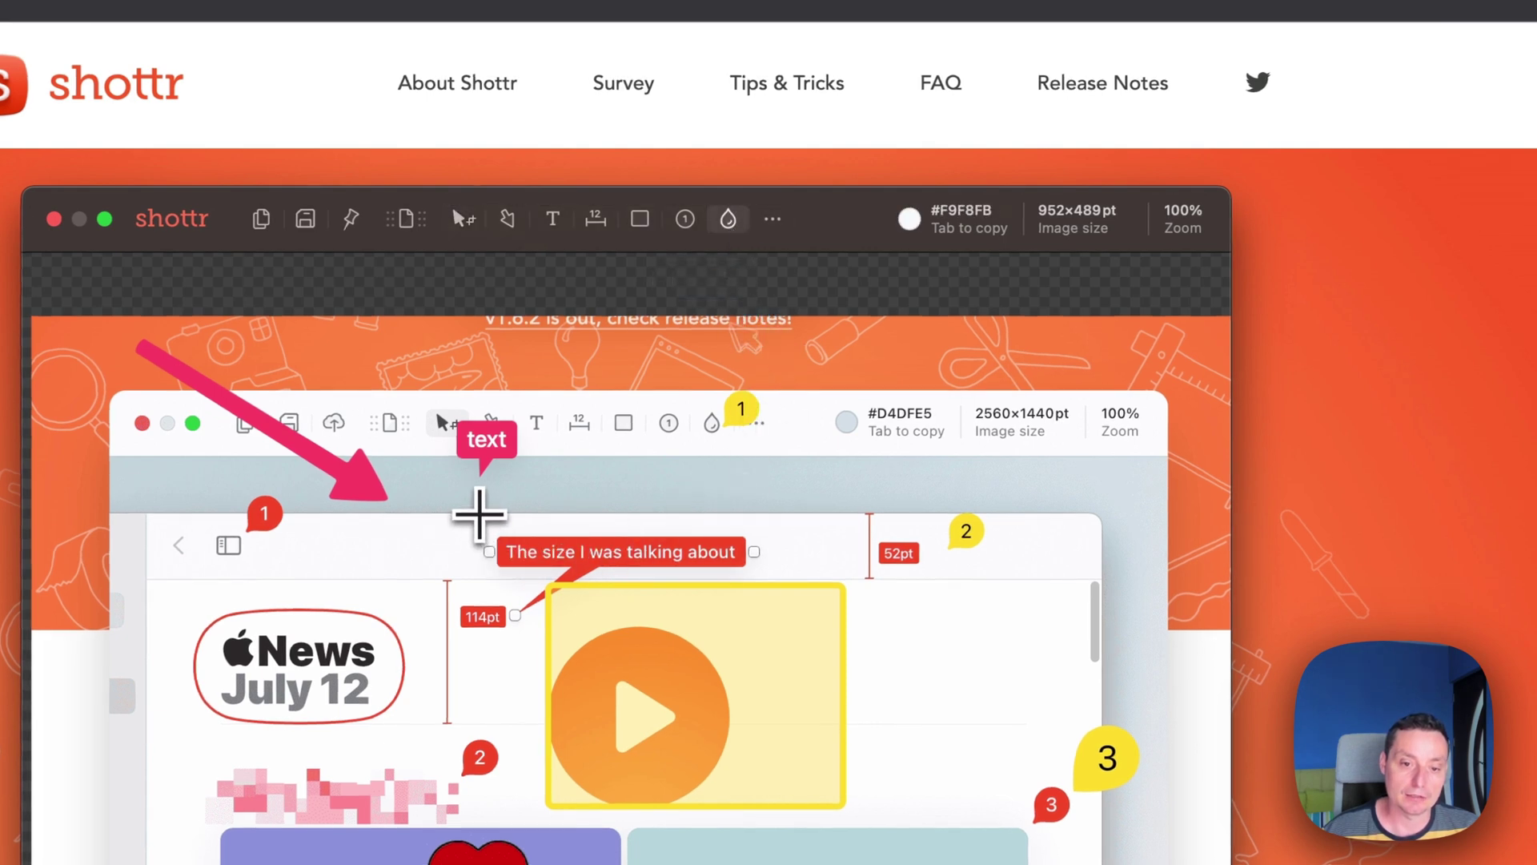
pyautogui.moveTo(493, 524); pyautogui.dragTo(792, 581)
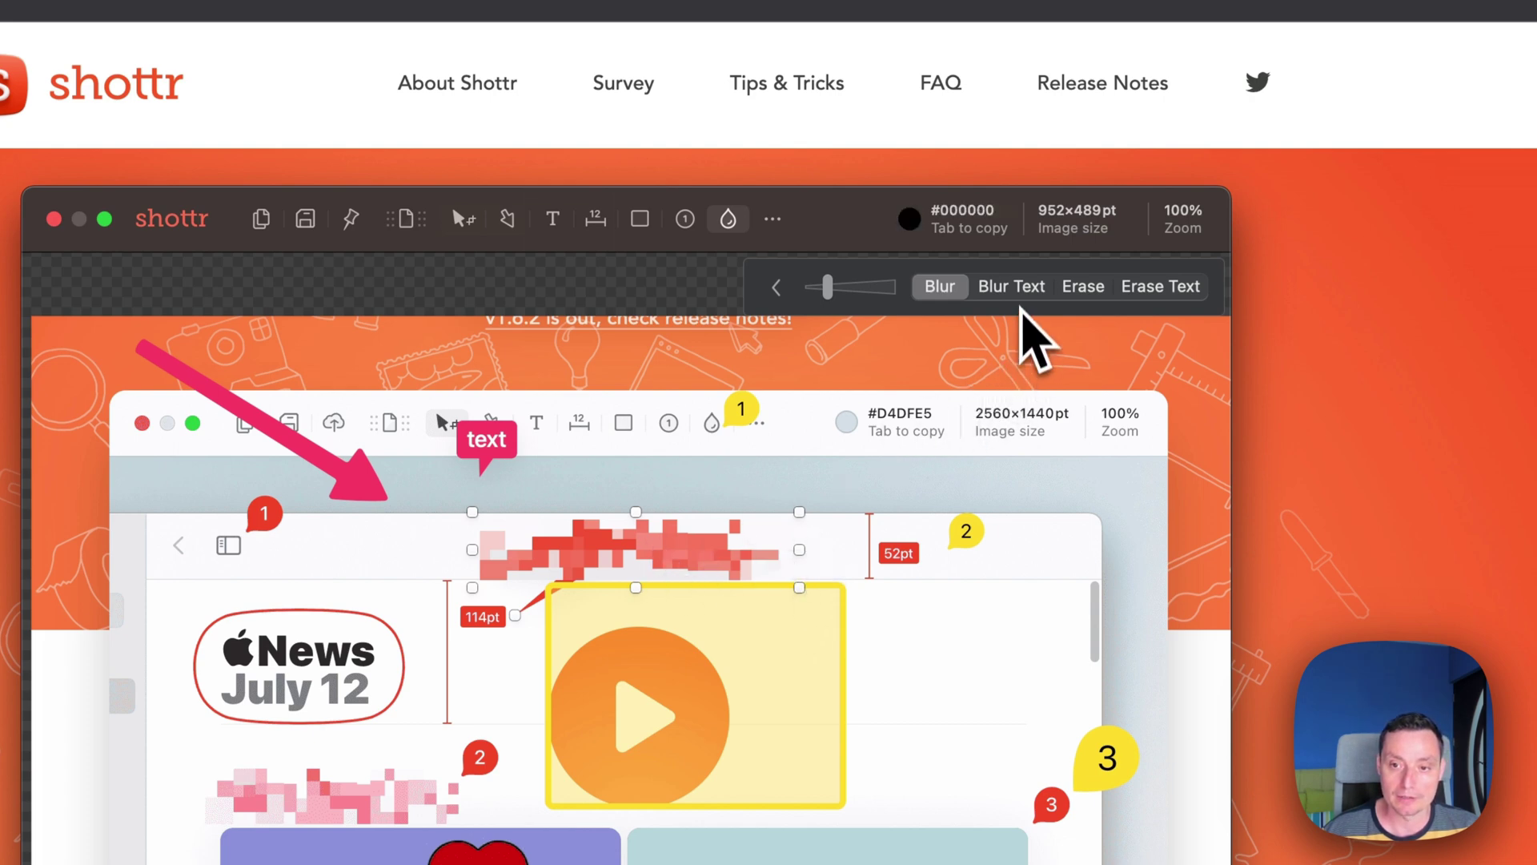
pyautogui.click(1021, 292)
pyautogui.click(1067, 286)
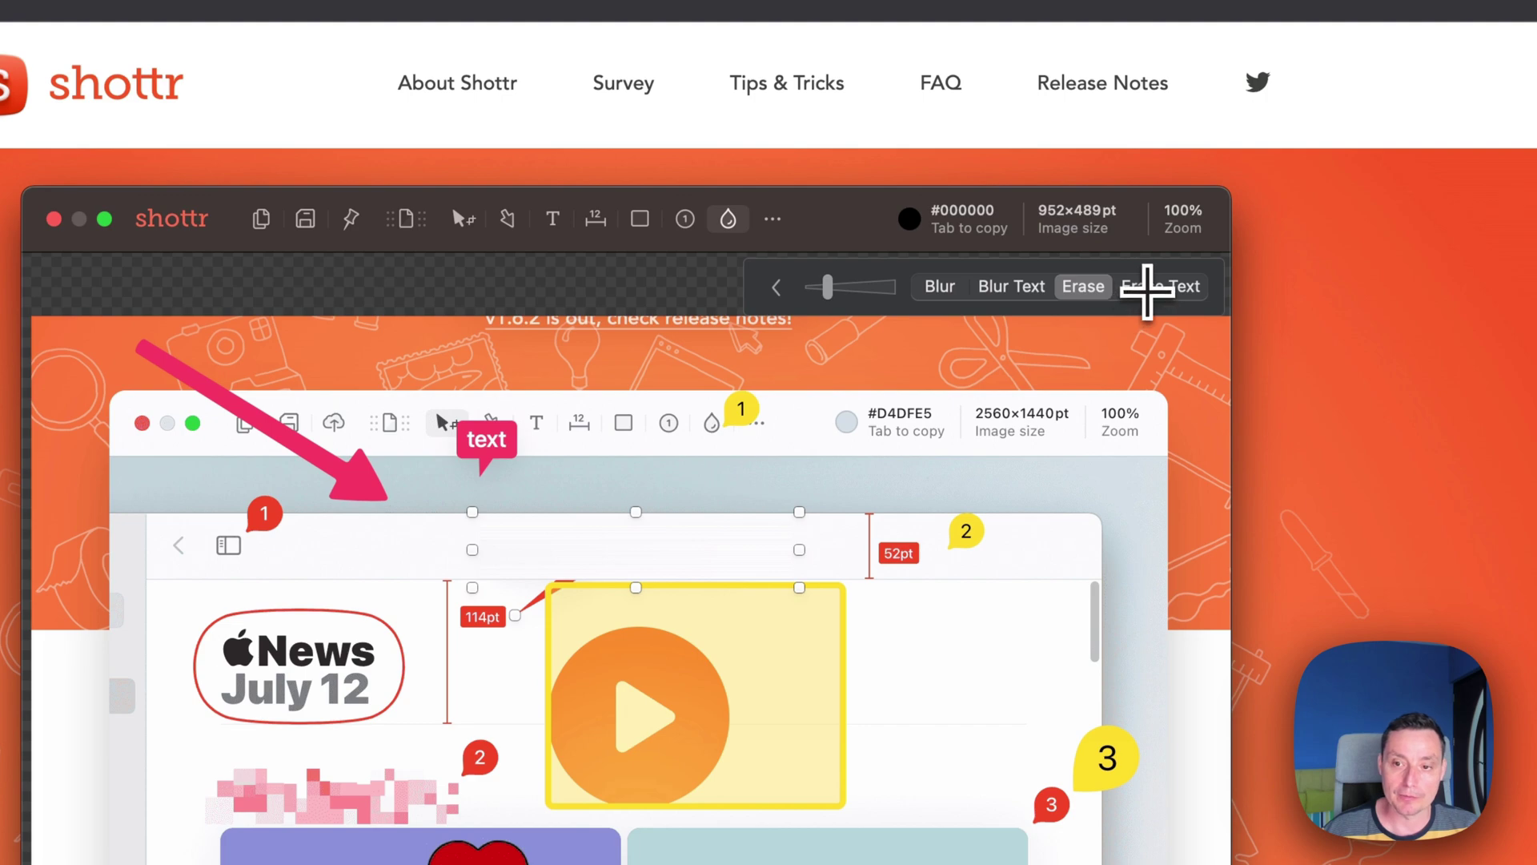
pyautogui.click(1150, 288)
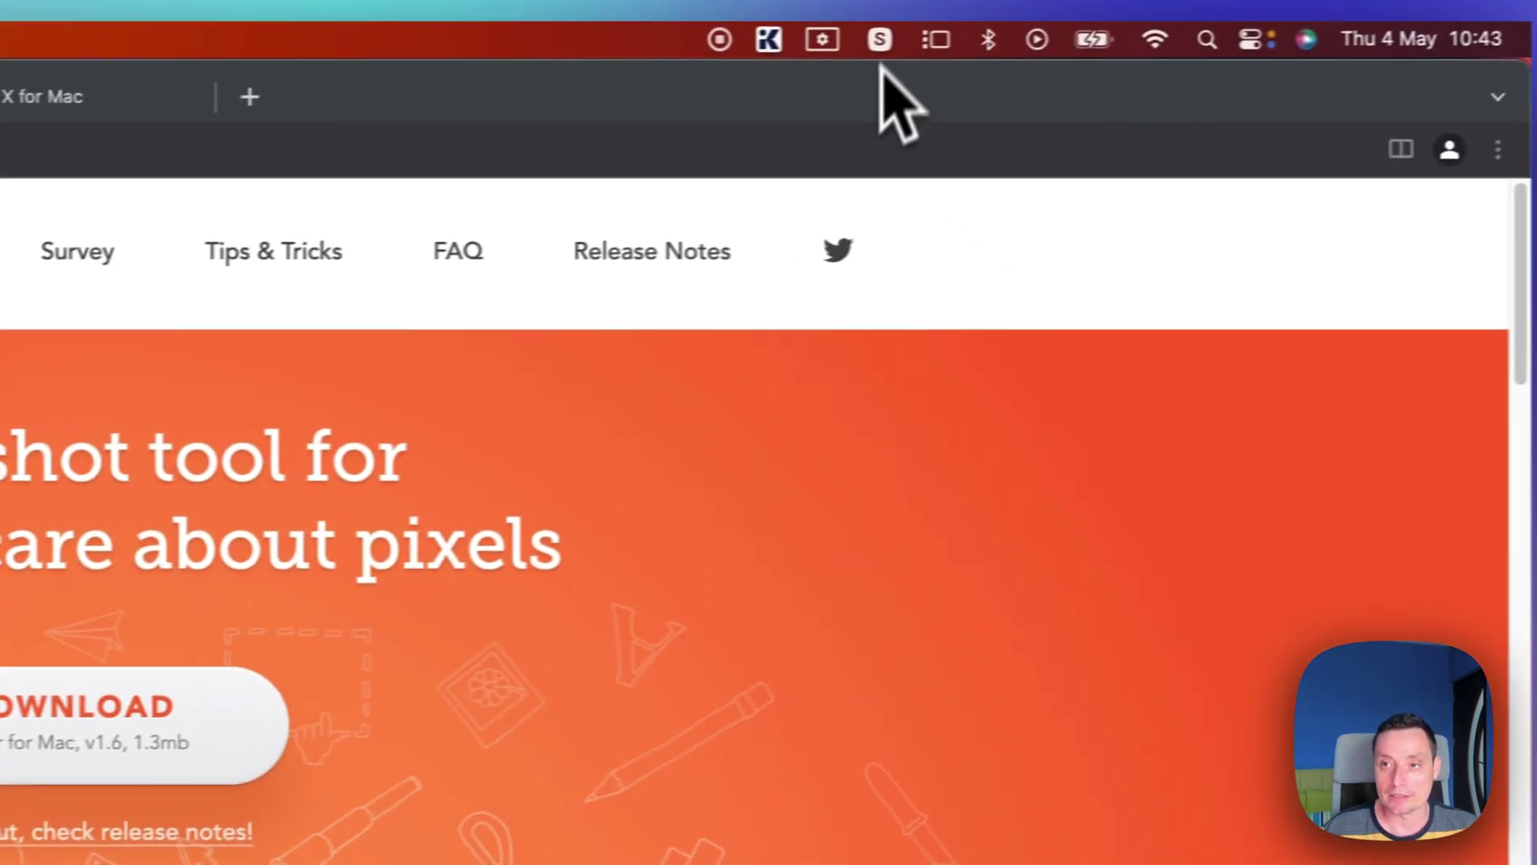
# Take a scrolling capture of the shottr.cc page, scrolling down and finishing with Enter.
pyautogui.click(842, 42)
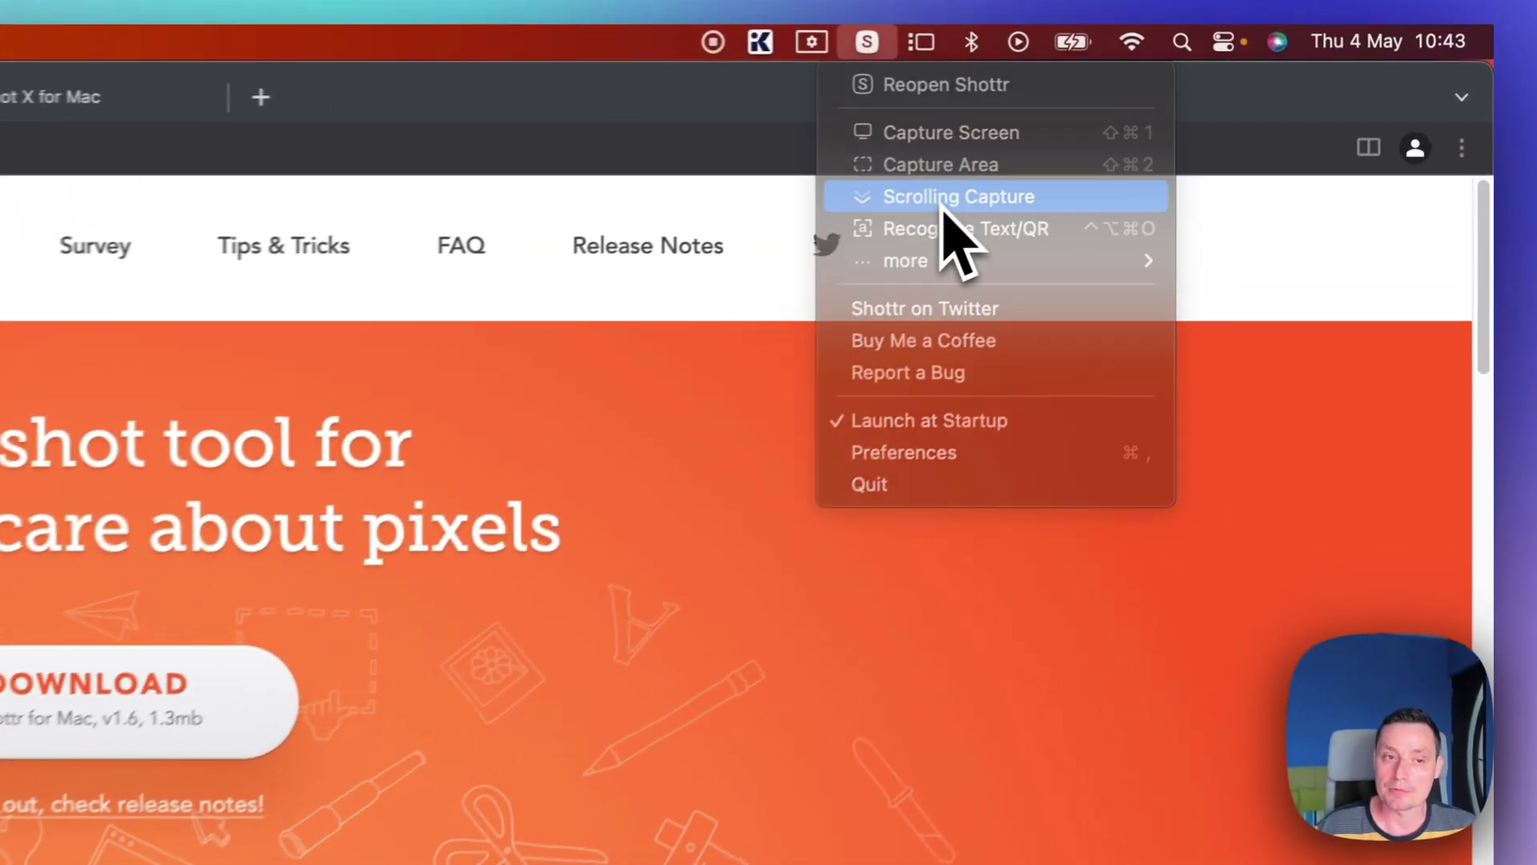
pyautogui.click(1207, 115)
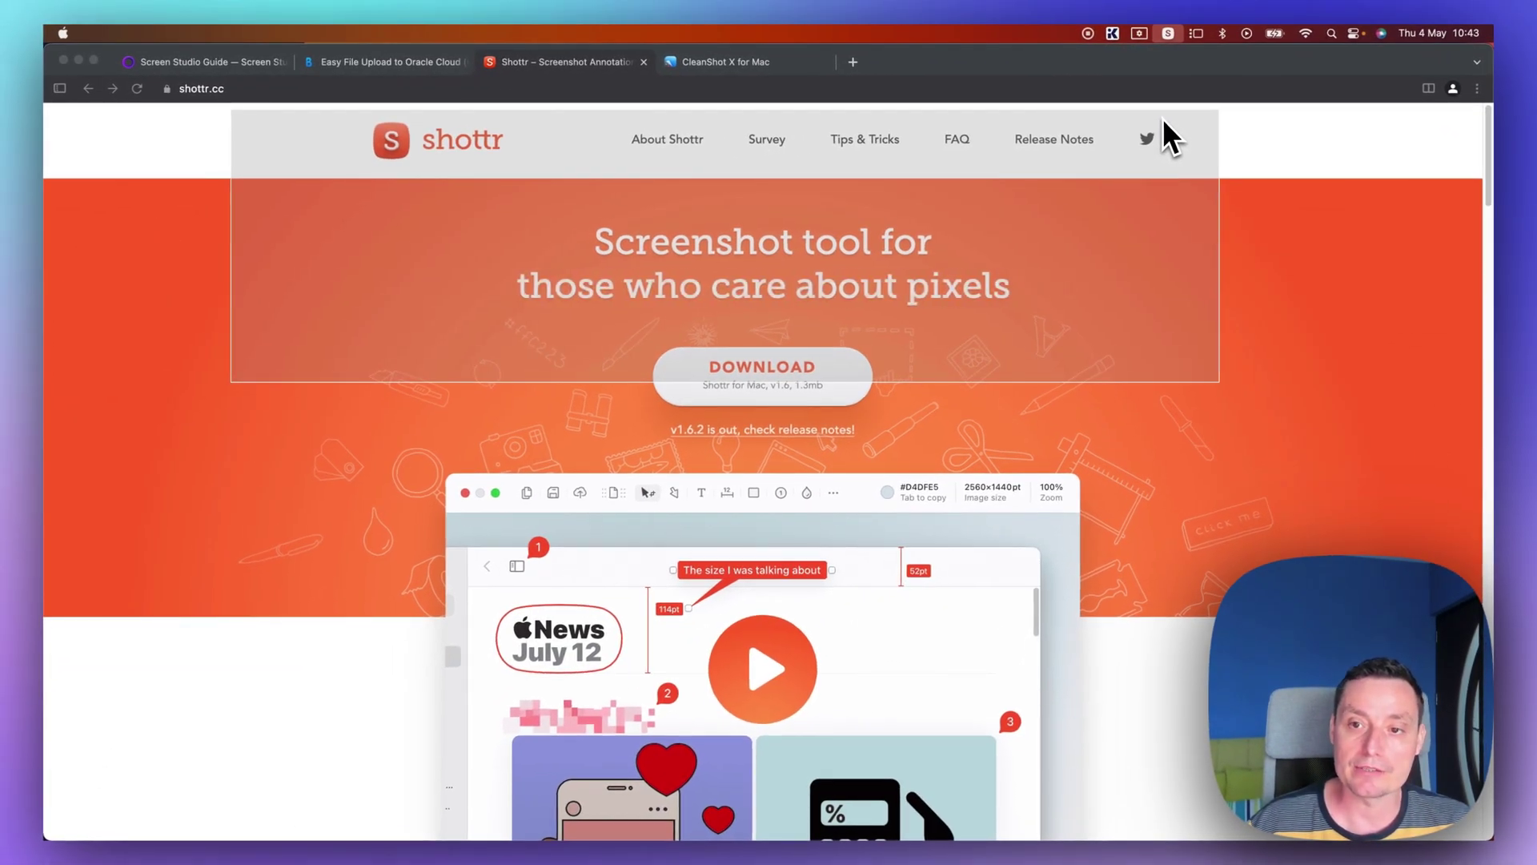
pyautogui.scroll(-5, 1174, 189)
pyautogui.scroll(-15, 1221, 388)
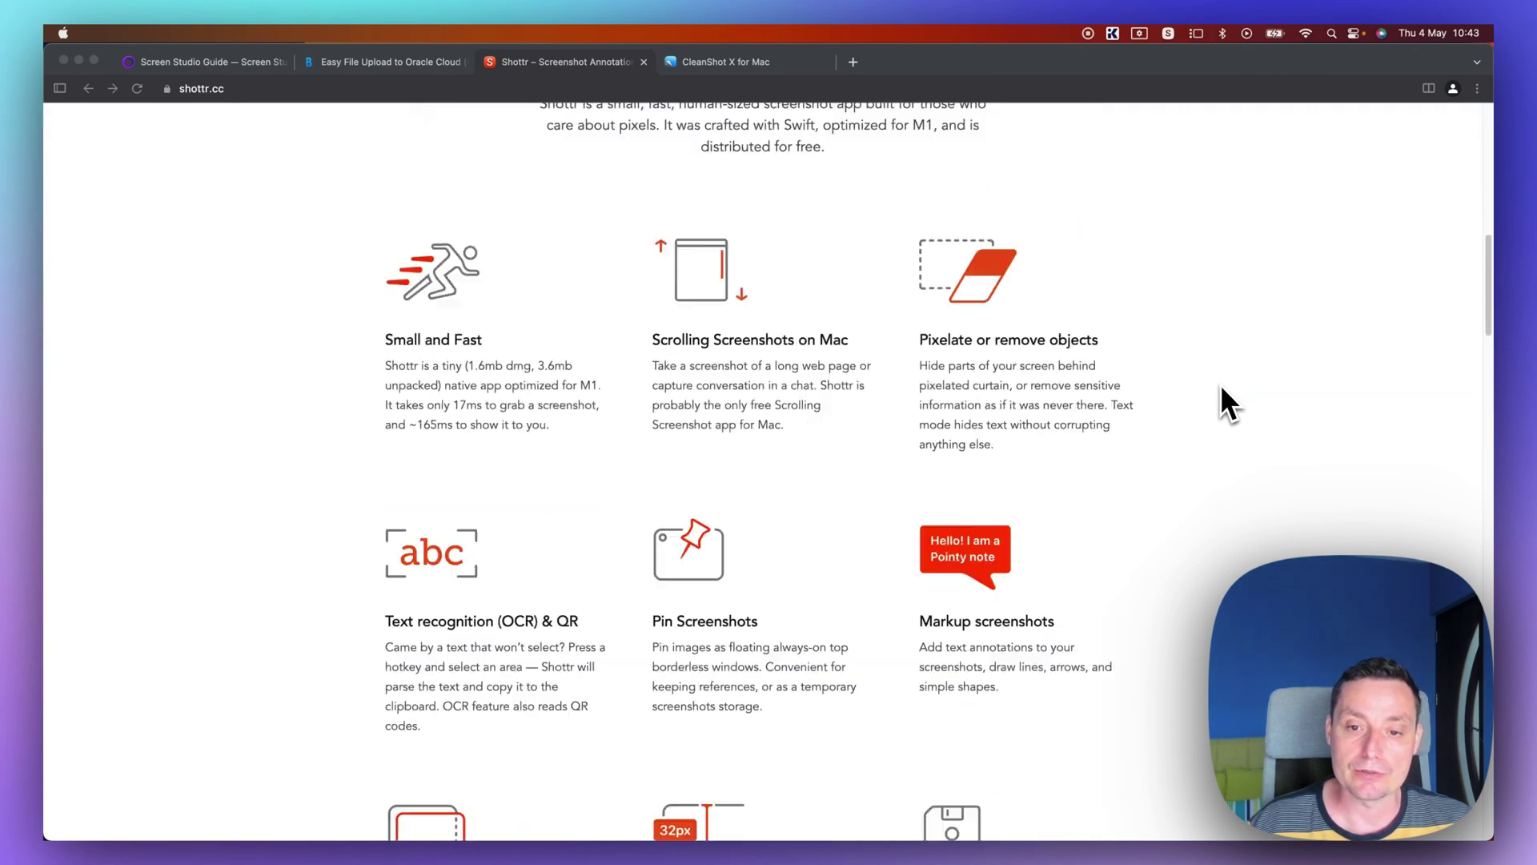
pyautogui.scroll(-10, 1220, 385)
pyautogui.press('Return')
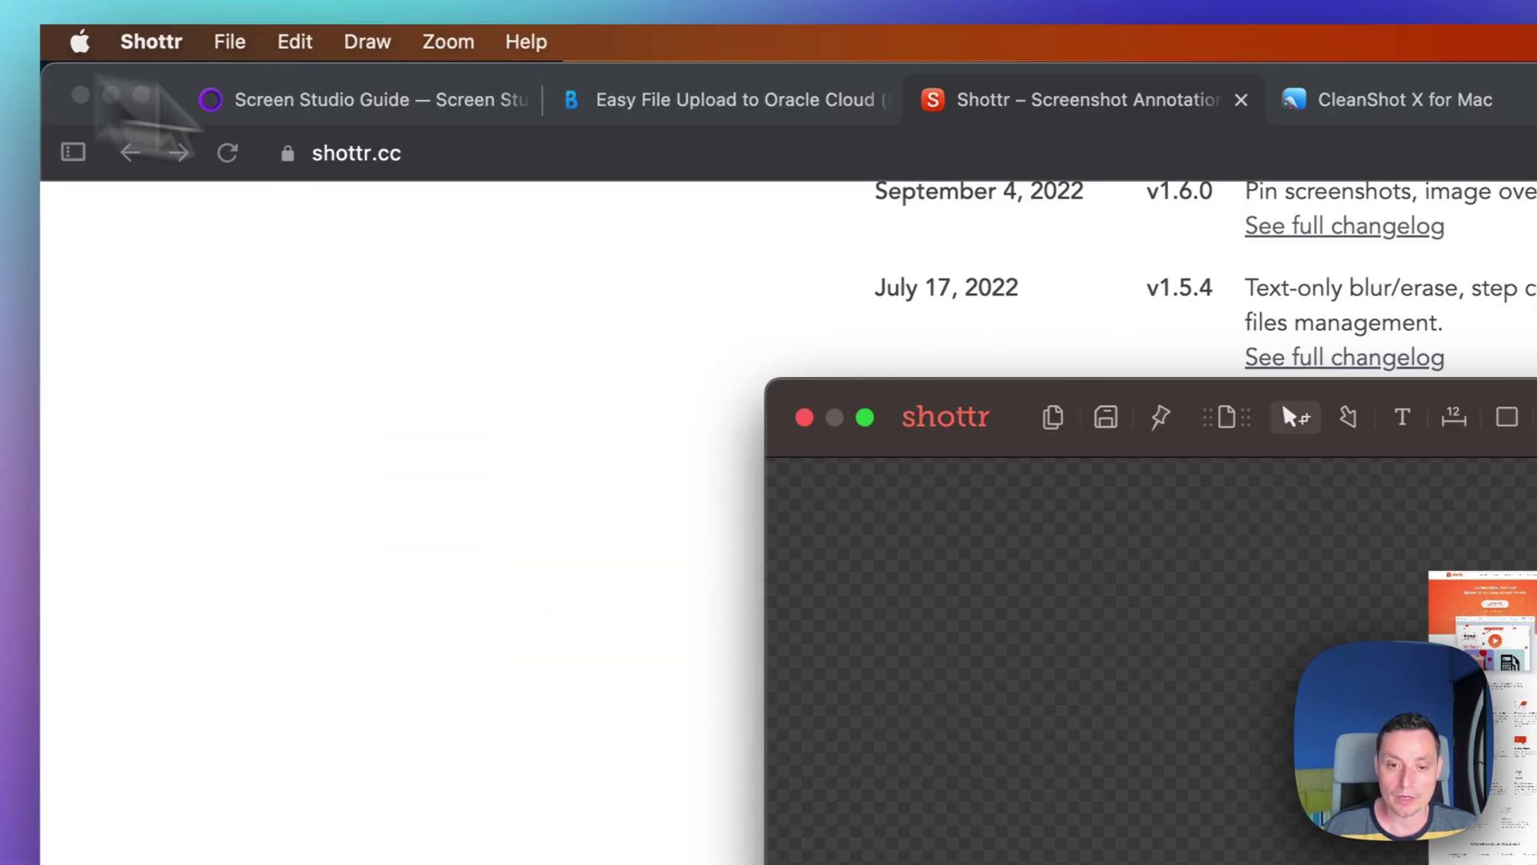
# Scroll through the 1309×6213pt scrolling capture to review it.
pyautogui.scroll(-3, 1018, 646)
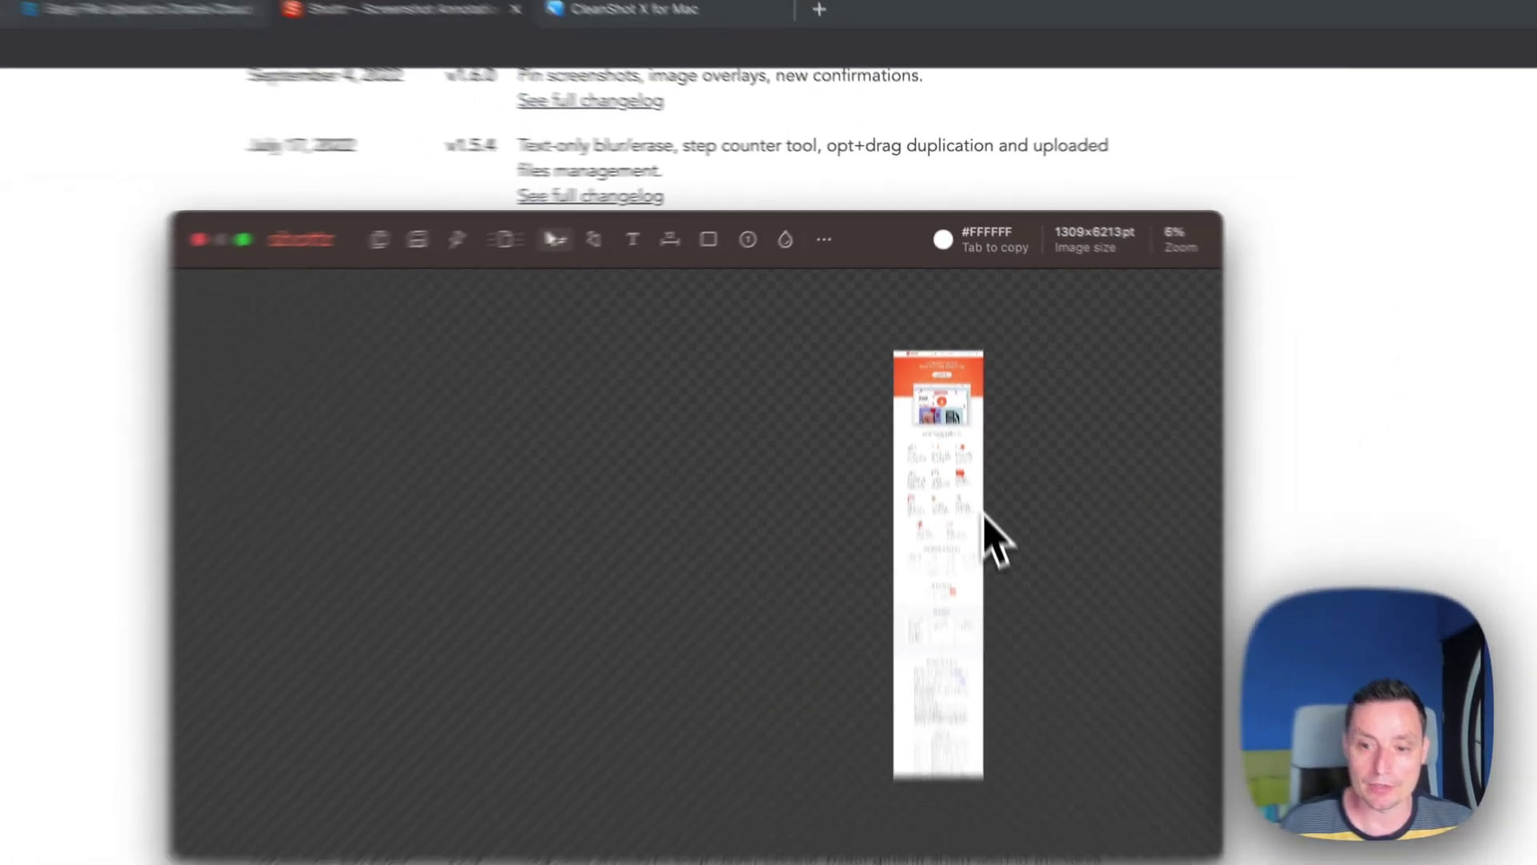
pyautogui.scroll(5, 1018, 647)
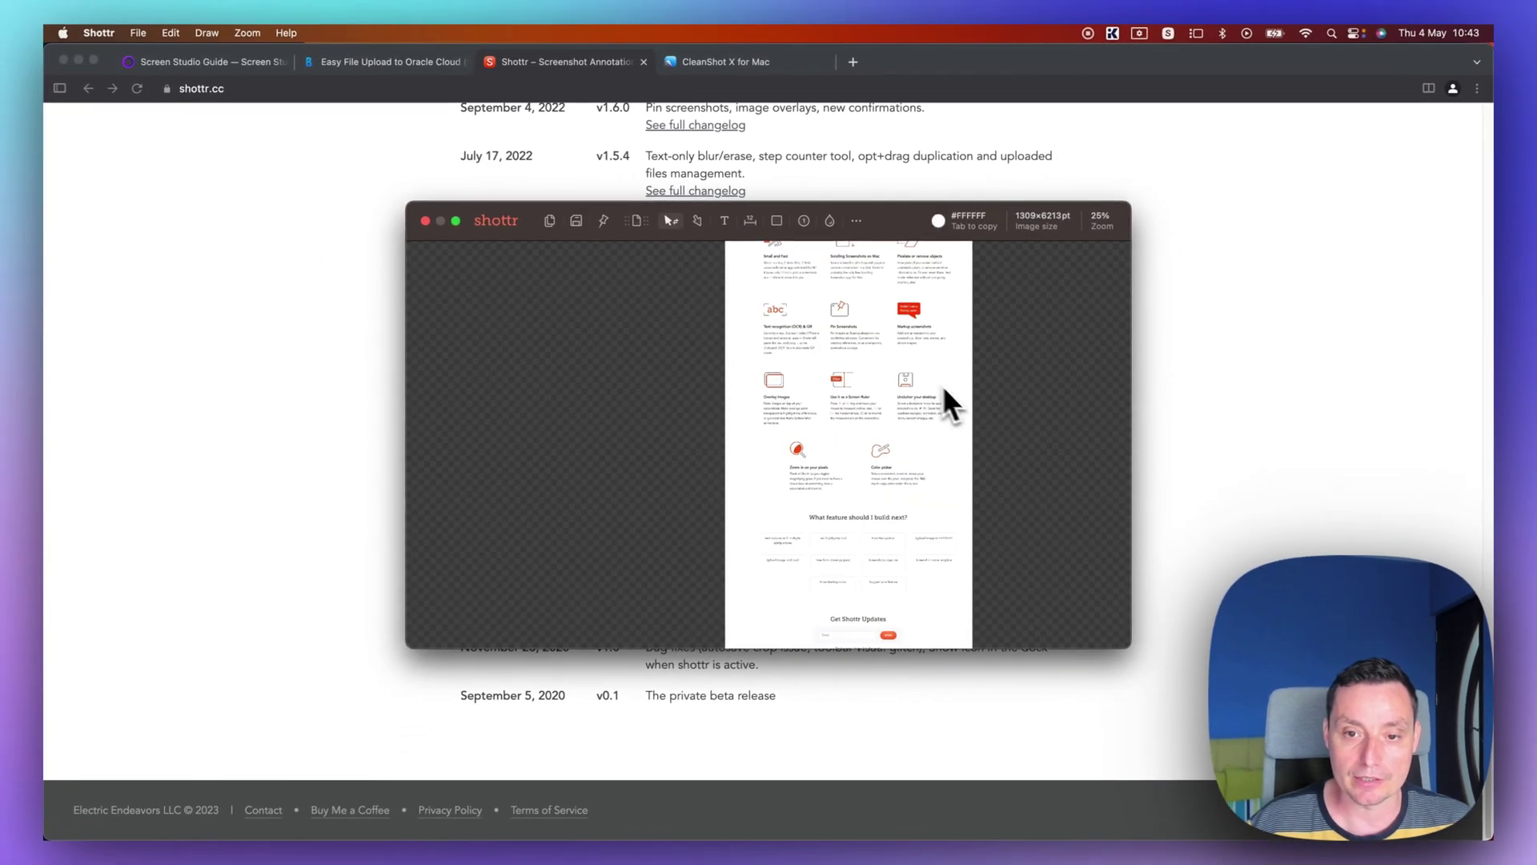
pyautogui.scroll(2, 1040, 336)
pyautogui.scroll(-6, 1040, 336)
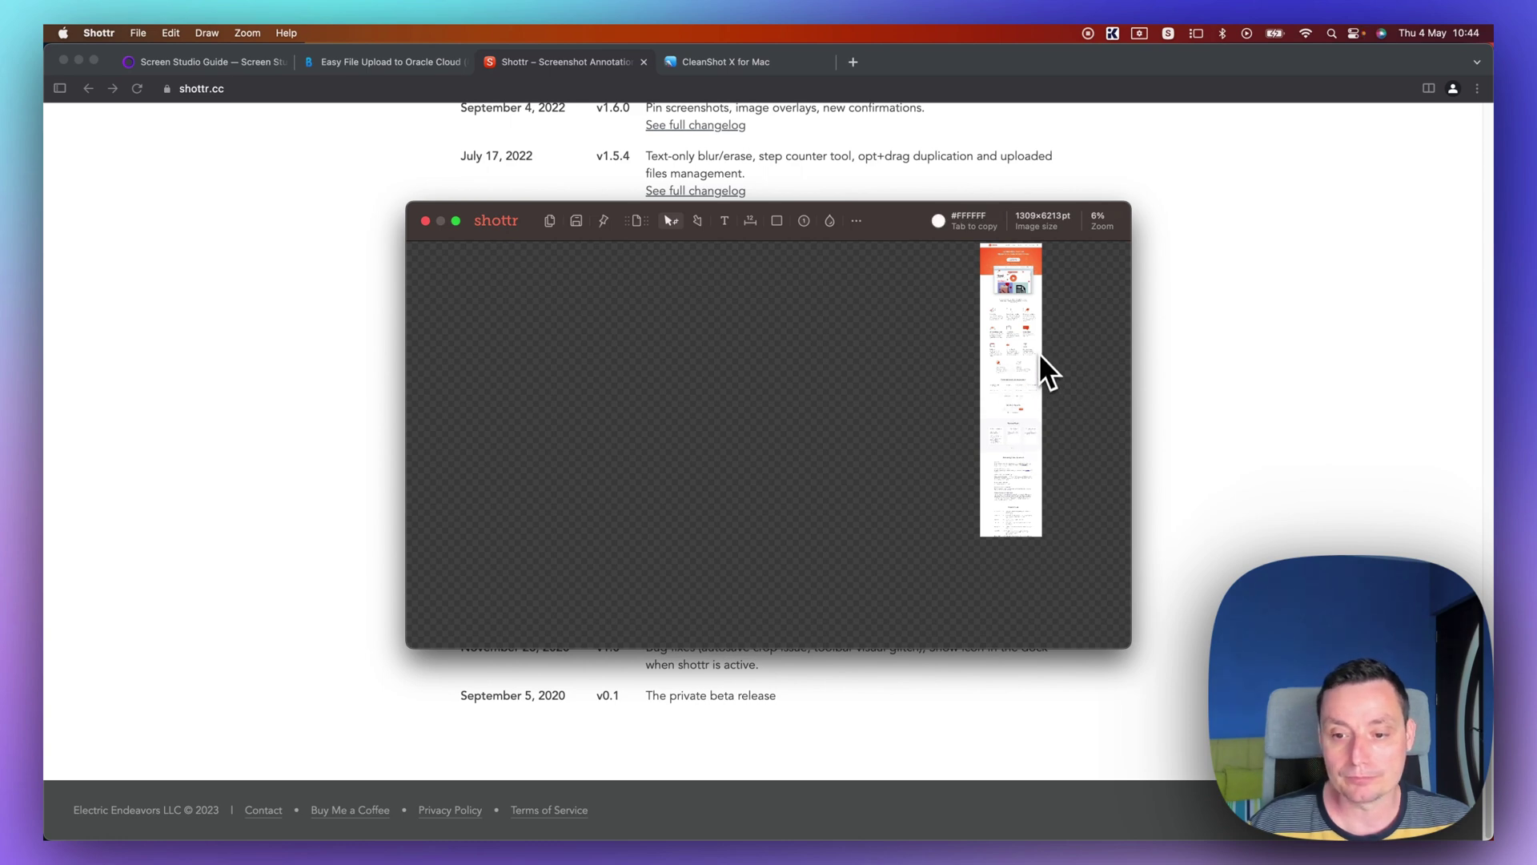
pyautogui.scroll(2, 1042, 352)
pyautogui.scroll(-2, 1041, 351)
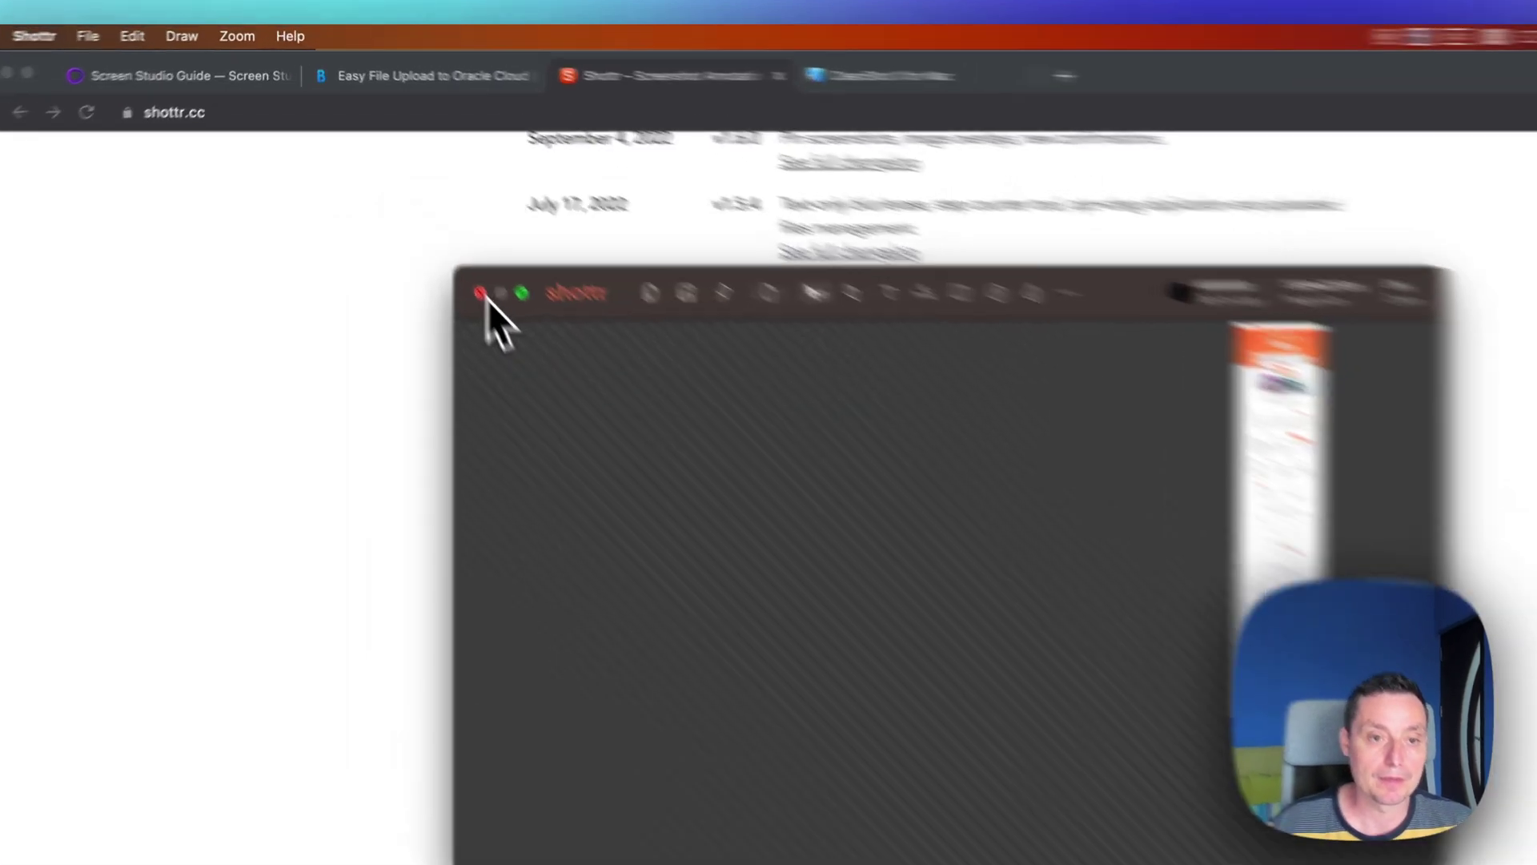
# Close the long capture, capture the active browser window showing the changelog, then dismiss it.
pyautogui.click(426, 222)
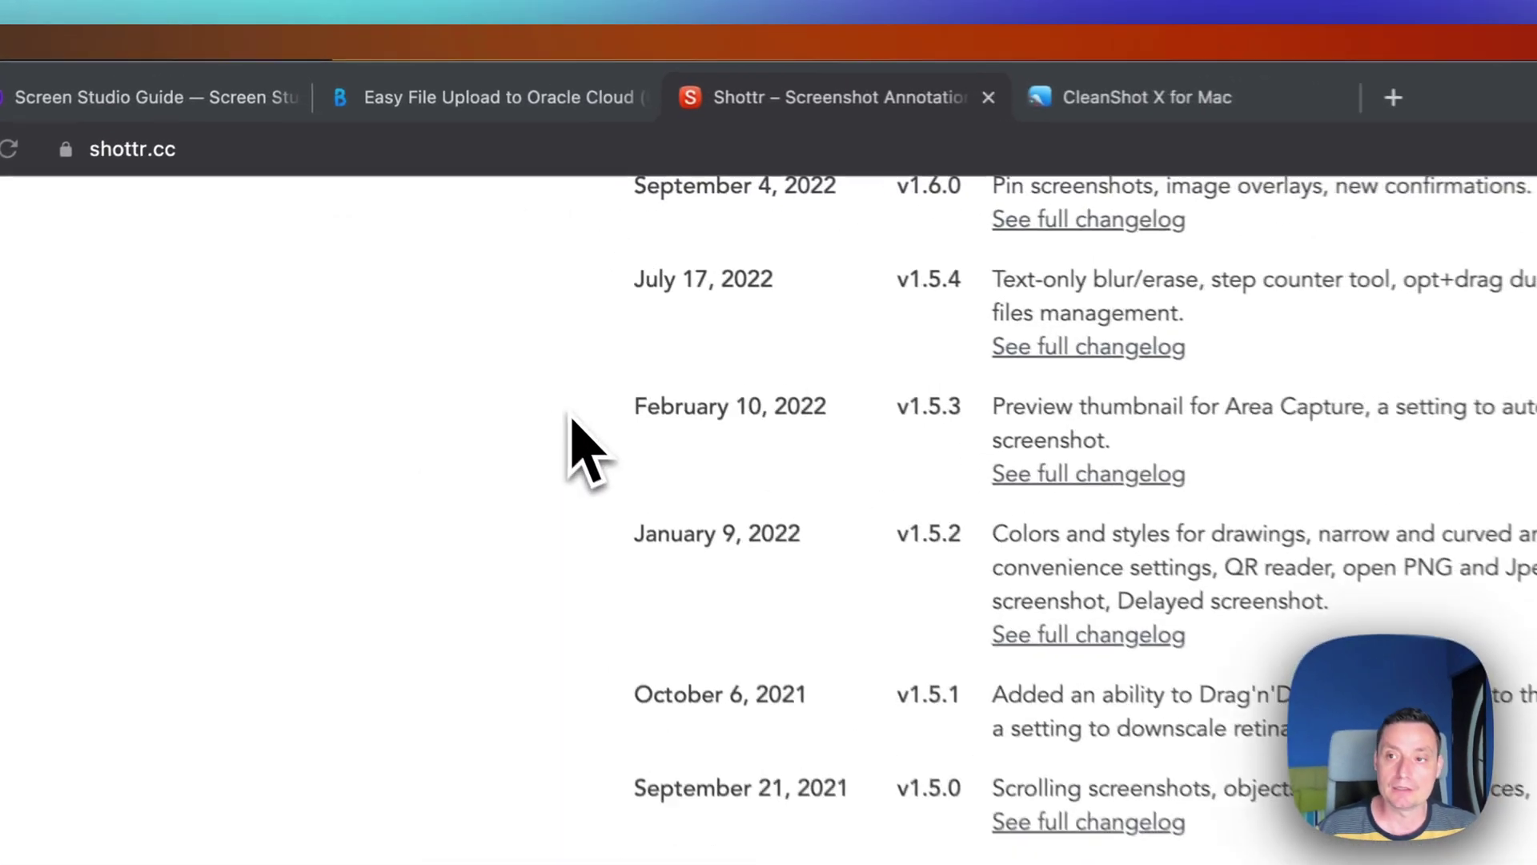
pyautogui.click(921, 42)
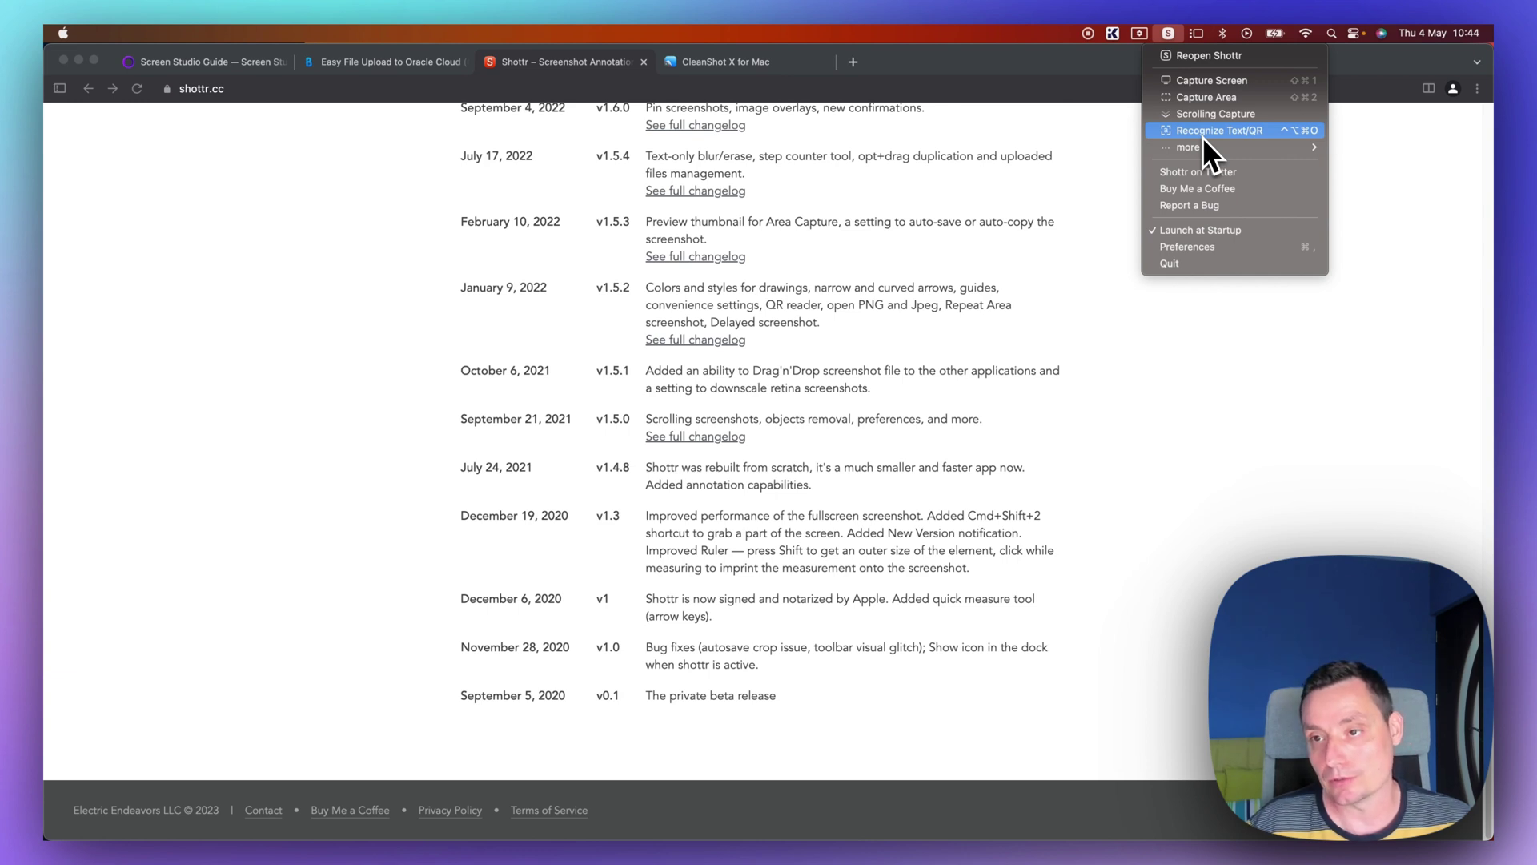
pyautogui.moveTo(1193, 147)
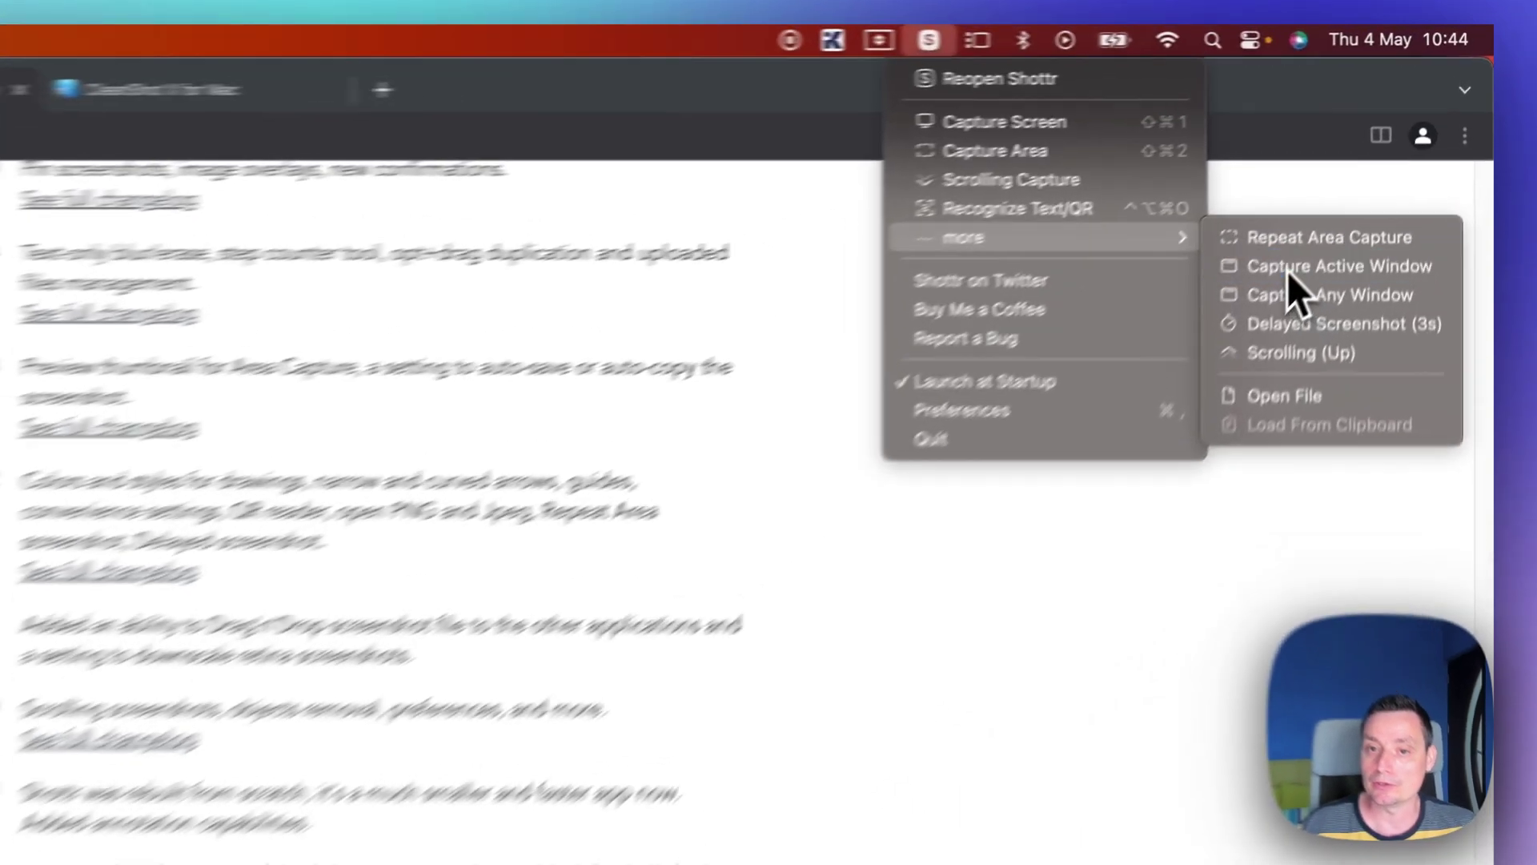
pyautogui.click(1287, 270)
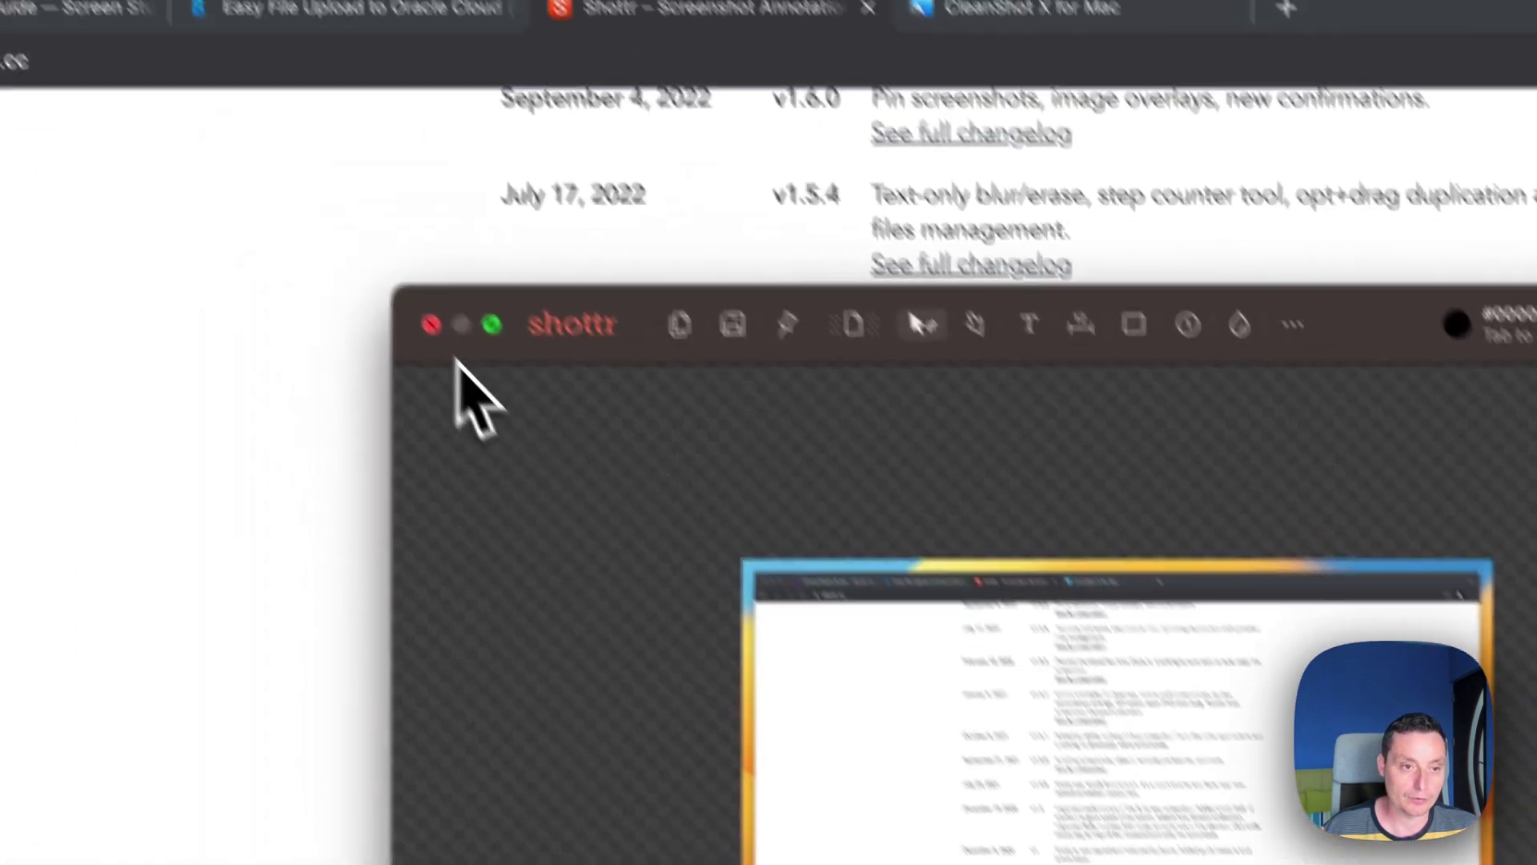
pyautogui.click(428, 324)
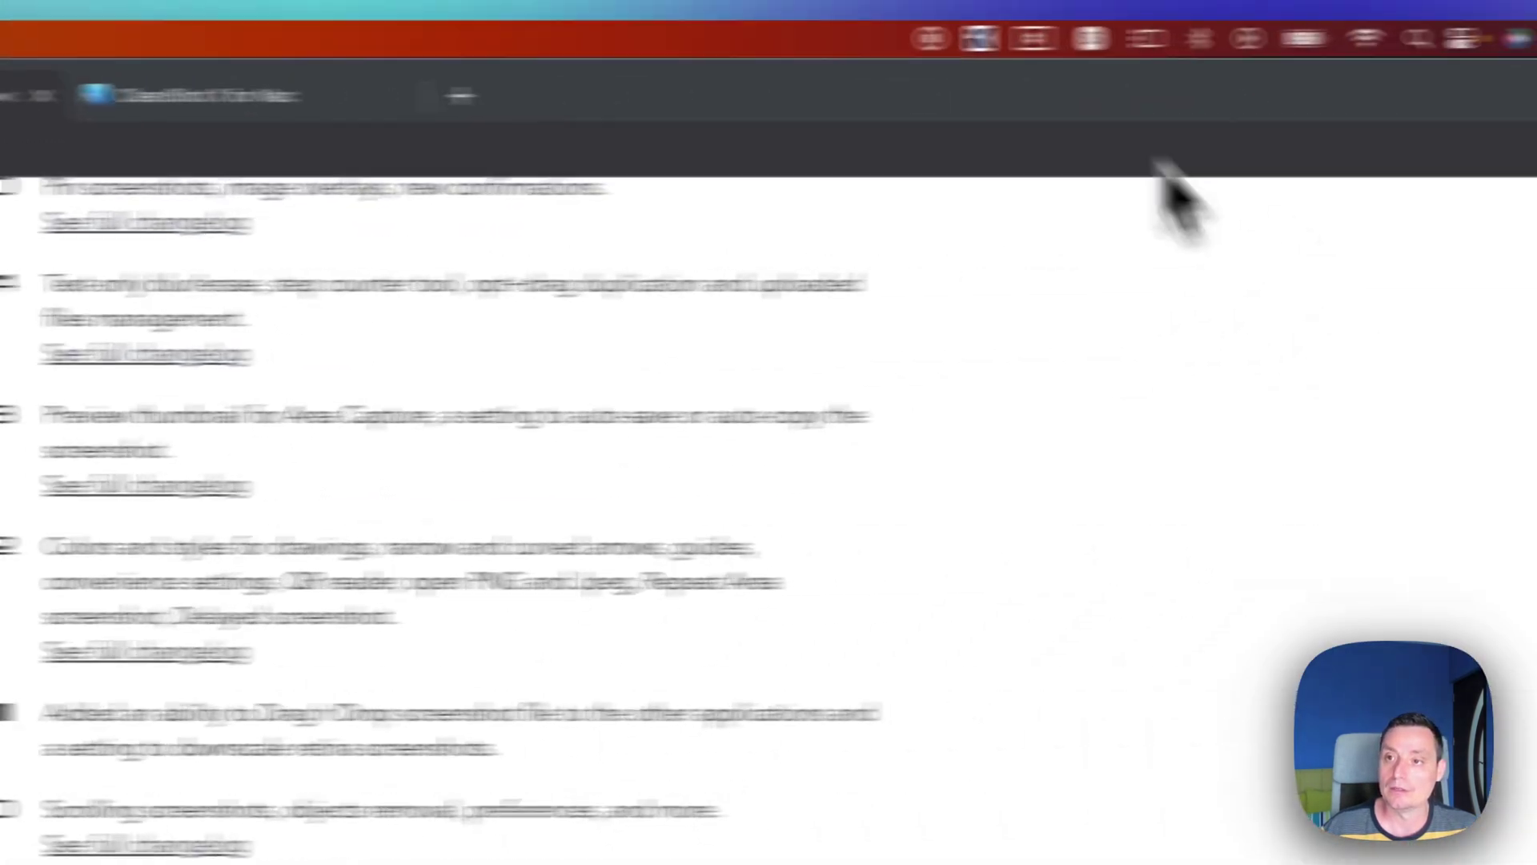
# Take a 3-second delayed full-screen screenshot of the changelog page, then close its editor.
pyautogui.click(843, 42)
pyautogui.moveTo(947, 274)
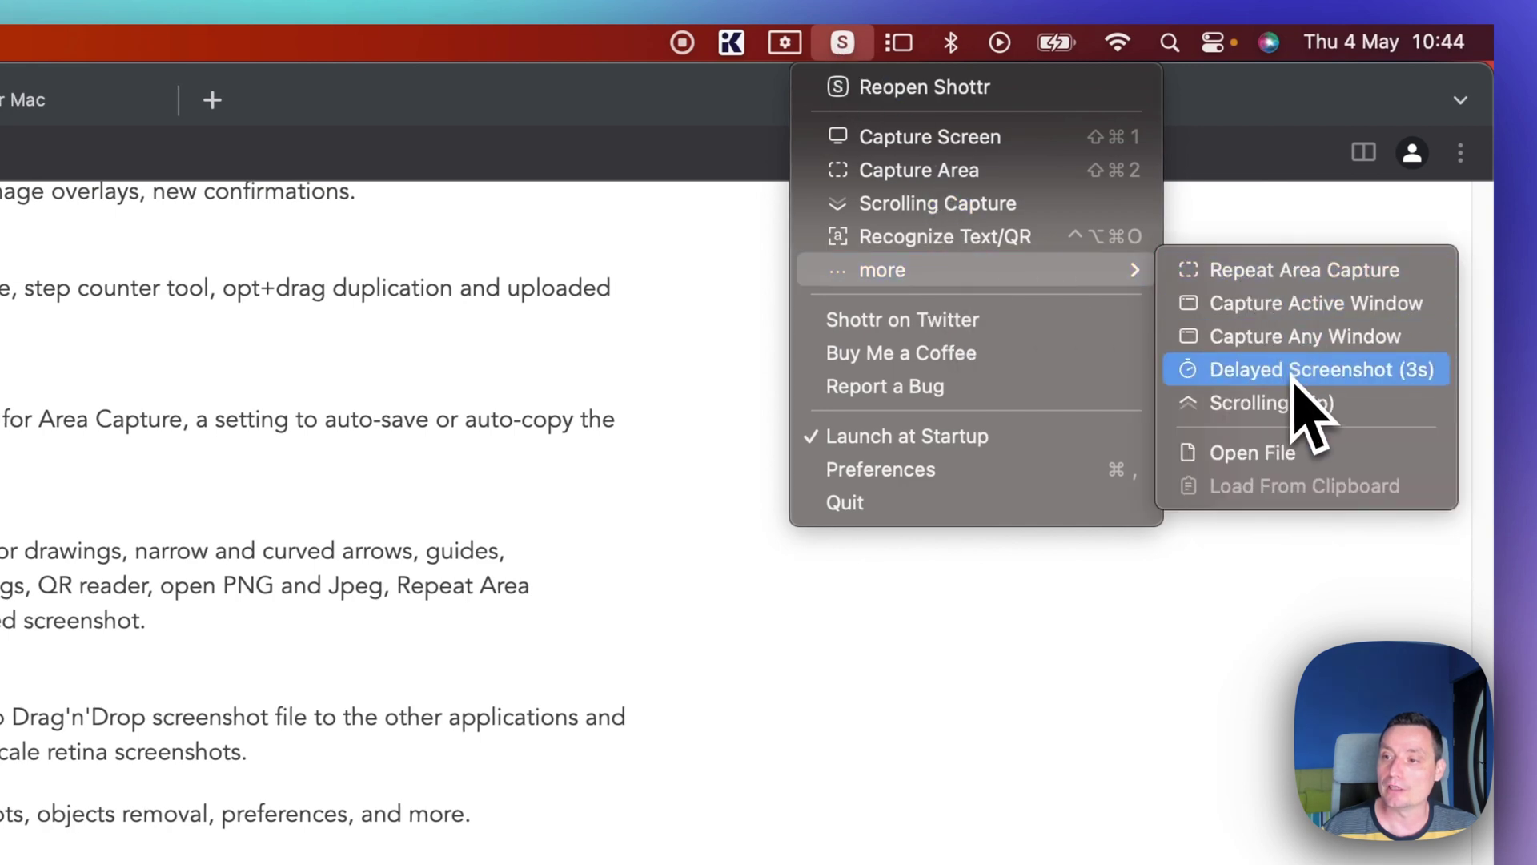
pyautogui.click(1201, 366)
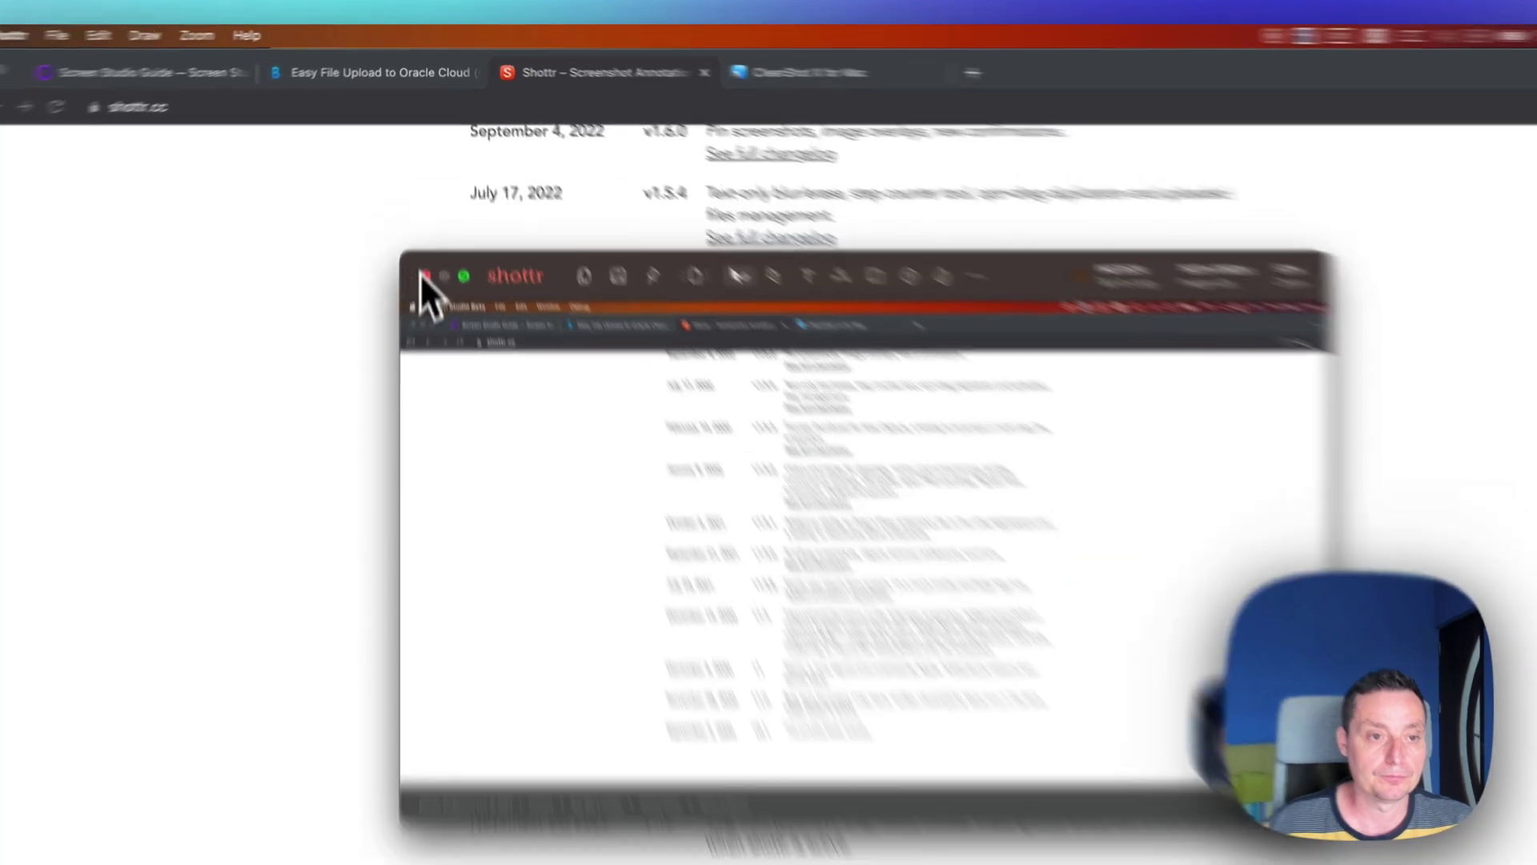
pyautogui.click(425, 221)
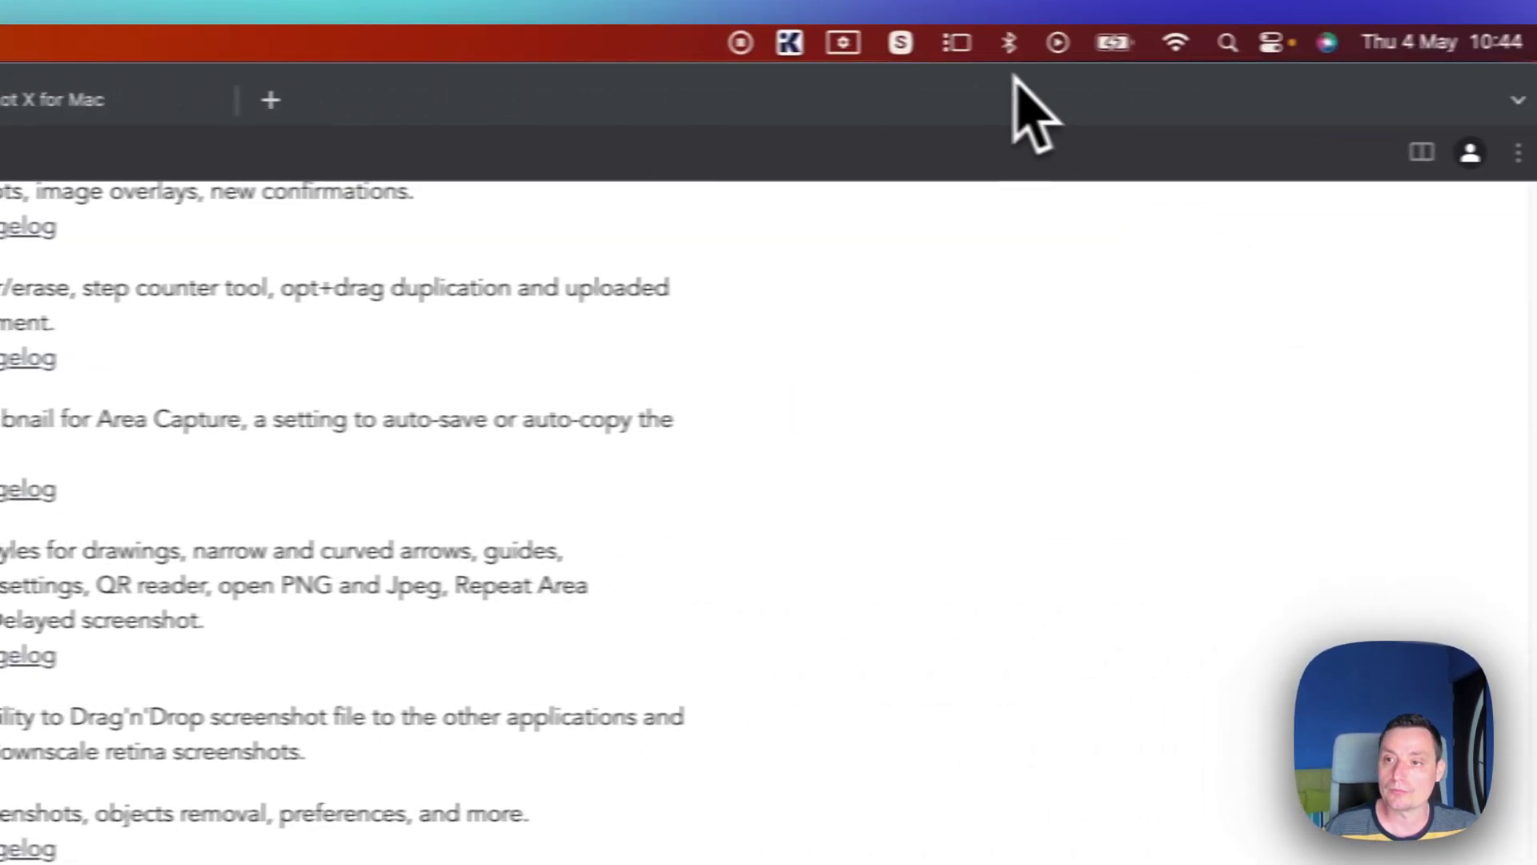
# Start a Scrolling (Up) capture from the Shottr menu-bar icon's more options.
pyautogui.click(843, 41)
pyautogui.moveTo(973, 270)
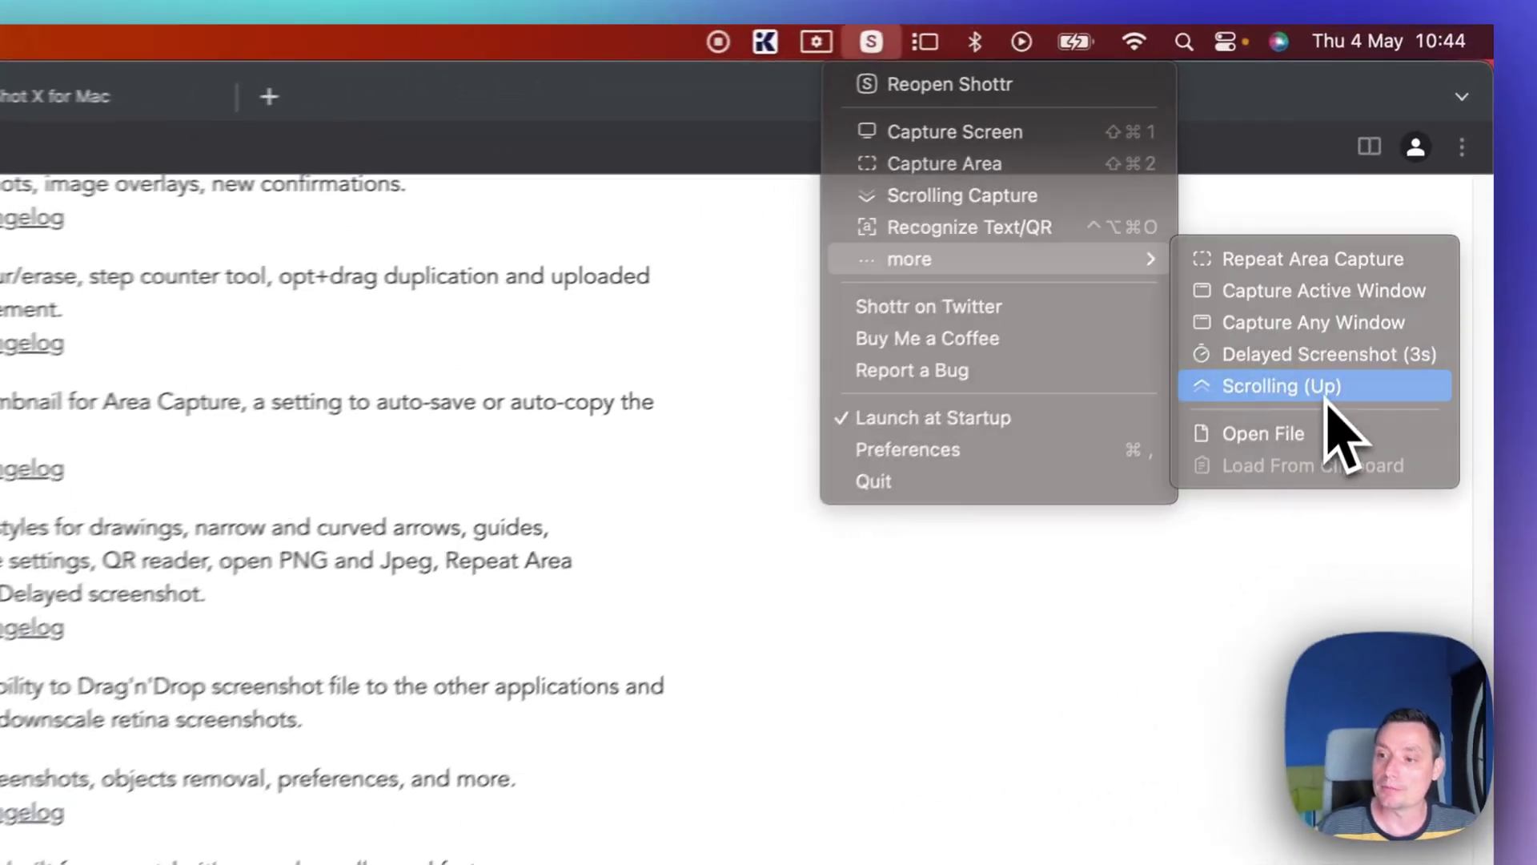
pyautogui.click(1403, 215)
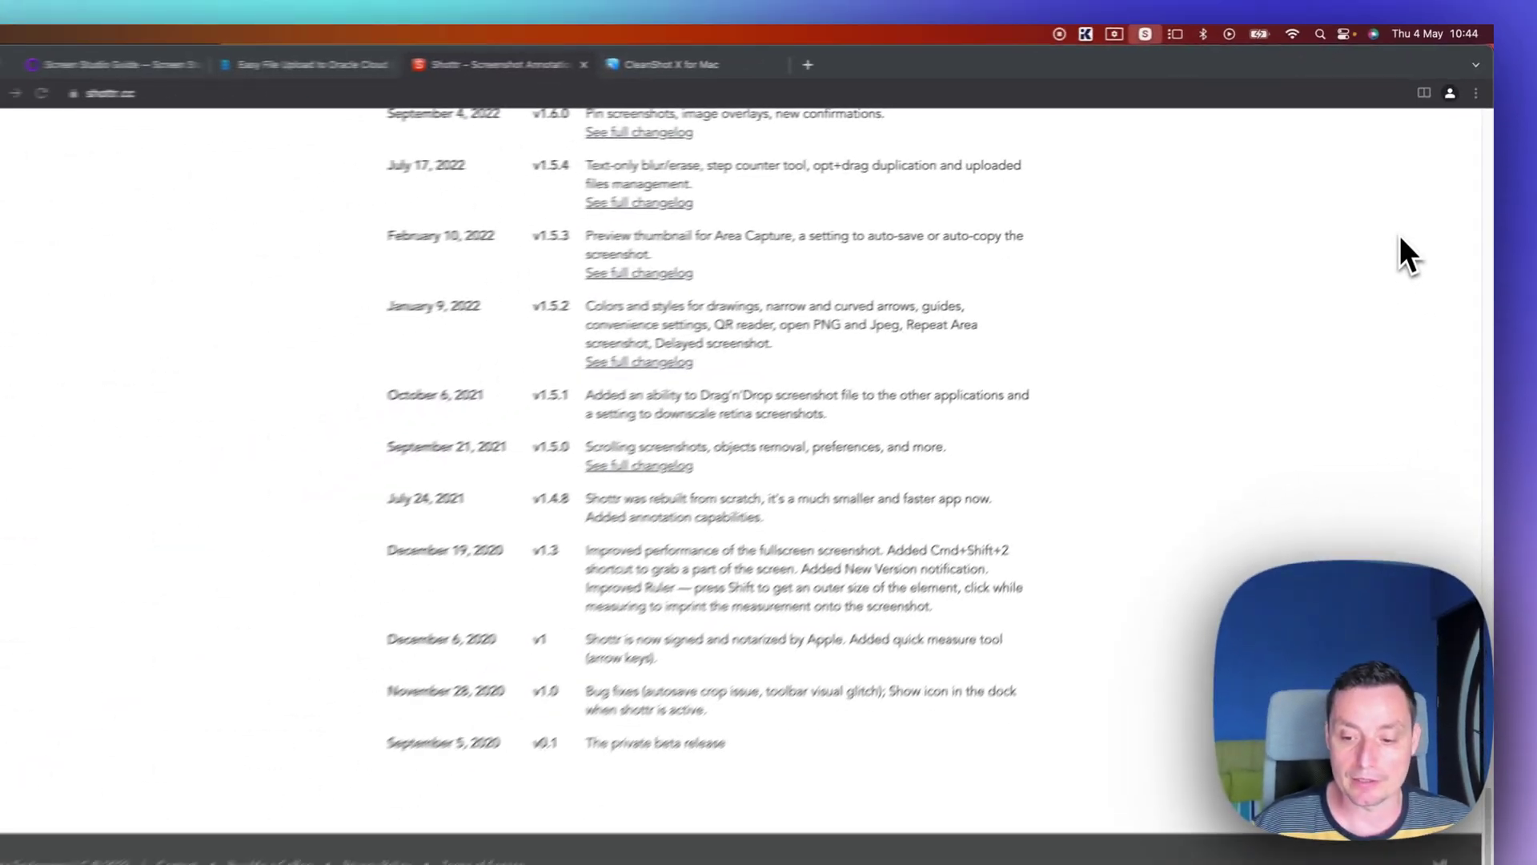
# Scroll shottr.cc to the top, finish the 1321x6562 capture, then close it.
pyautogui.scroll(-3, 1319, 422)
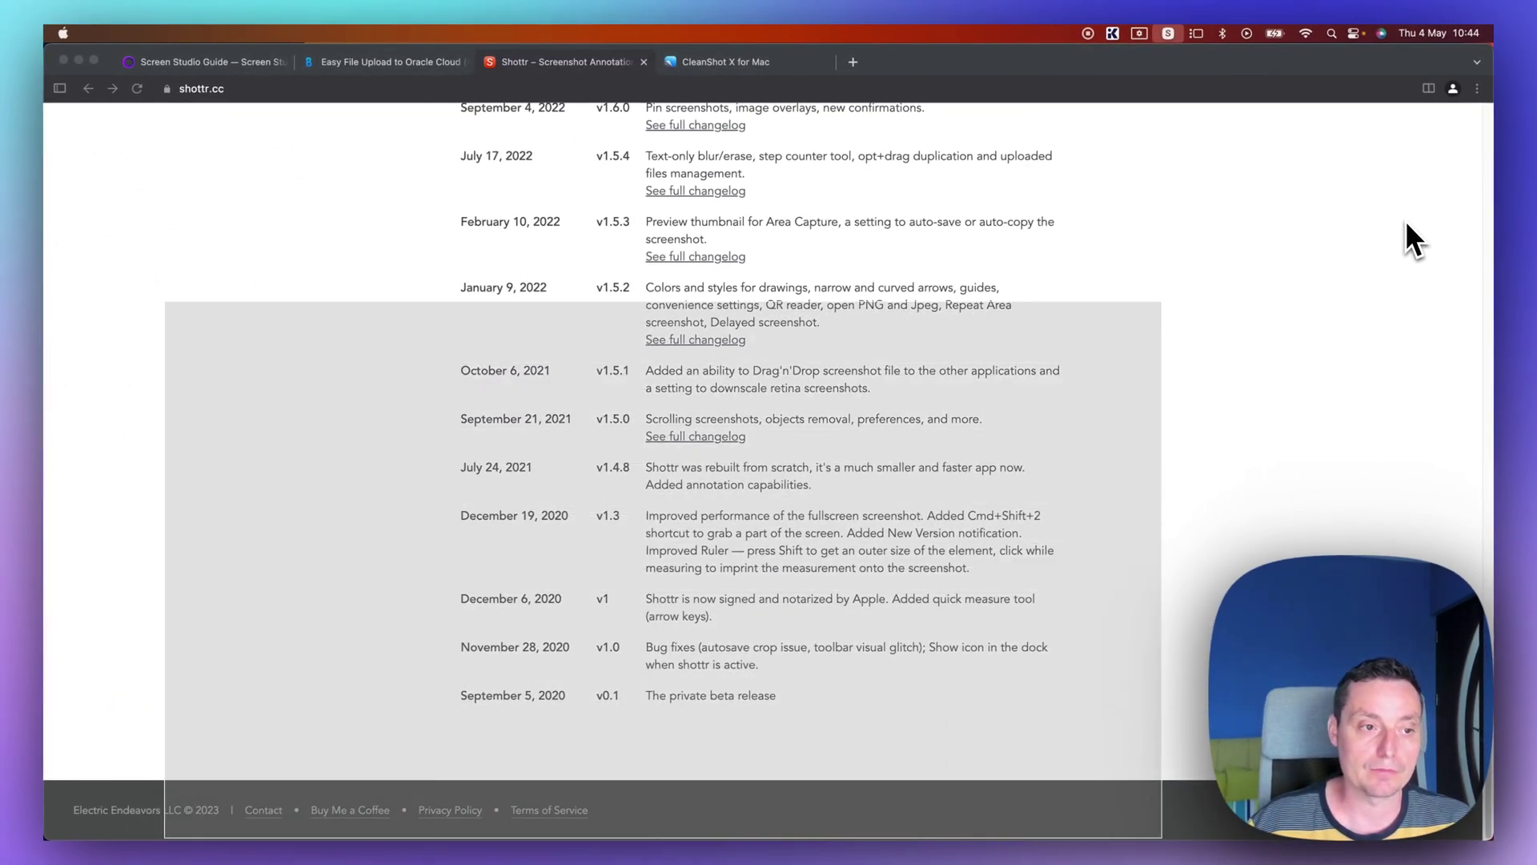
pyautogui.scroll(5, 192, 309)
pyautogui.scroll(10, 167, 308)
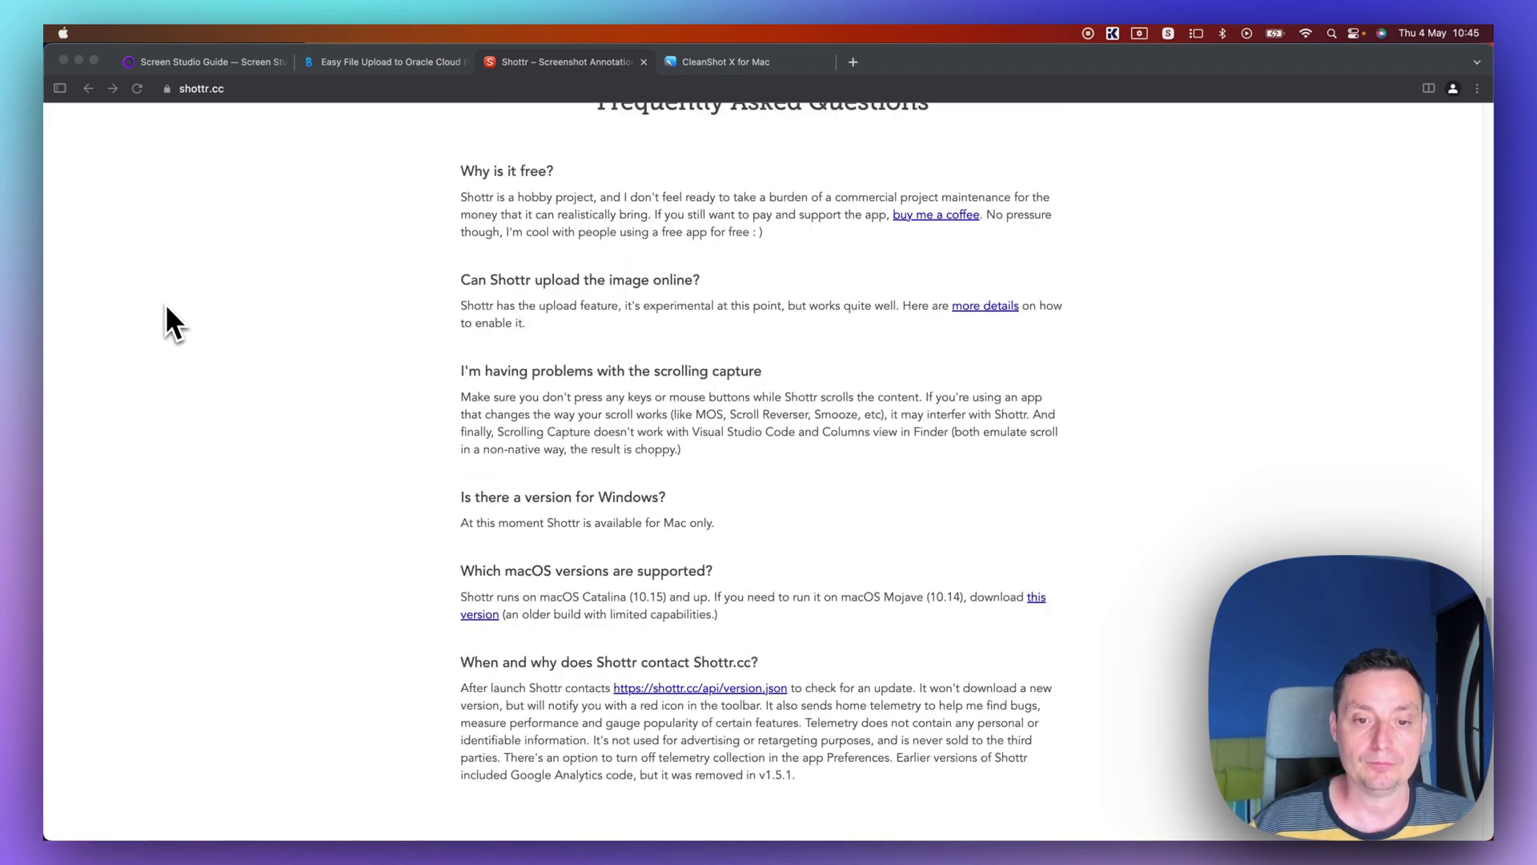
pyautogui.scroll(12, 167, 309)
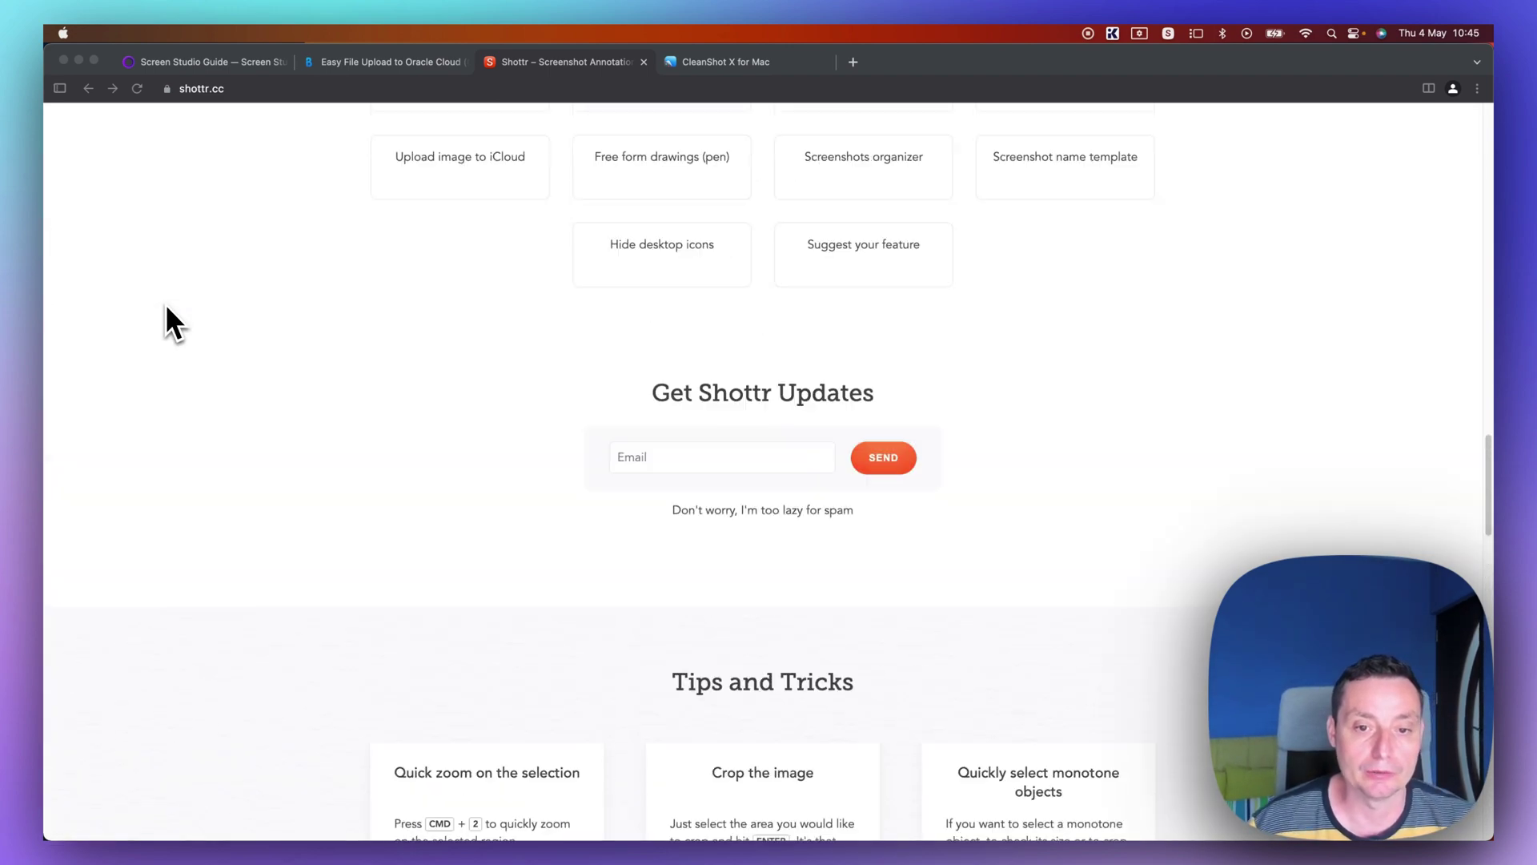
pyautogui.scroll(12, 165, 304)
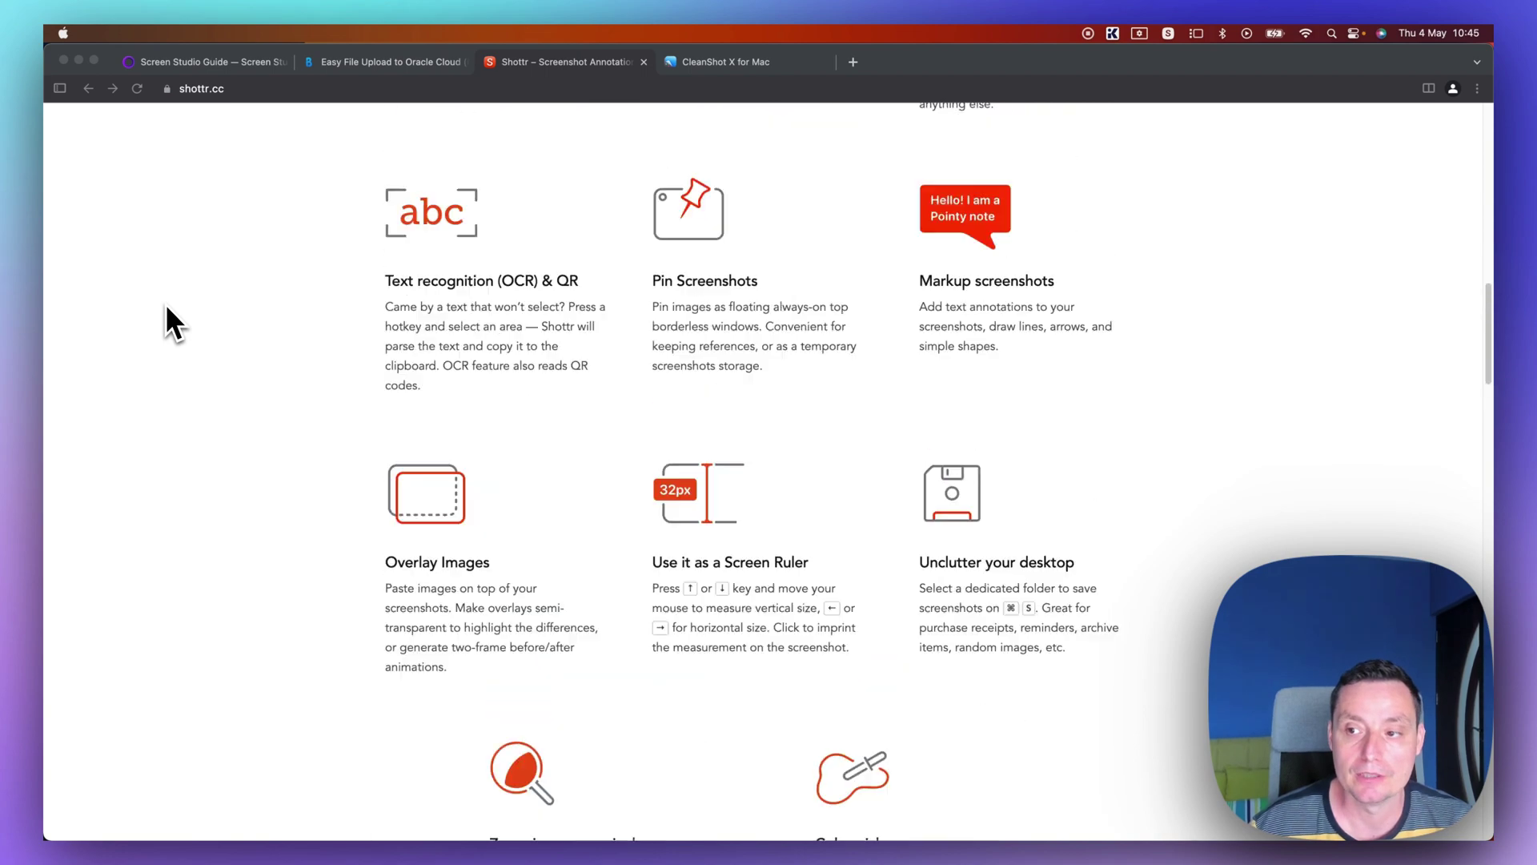
pyautogui.scroll(10, 165, 304)
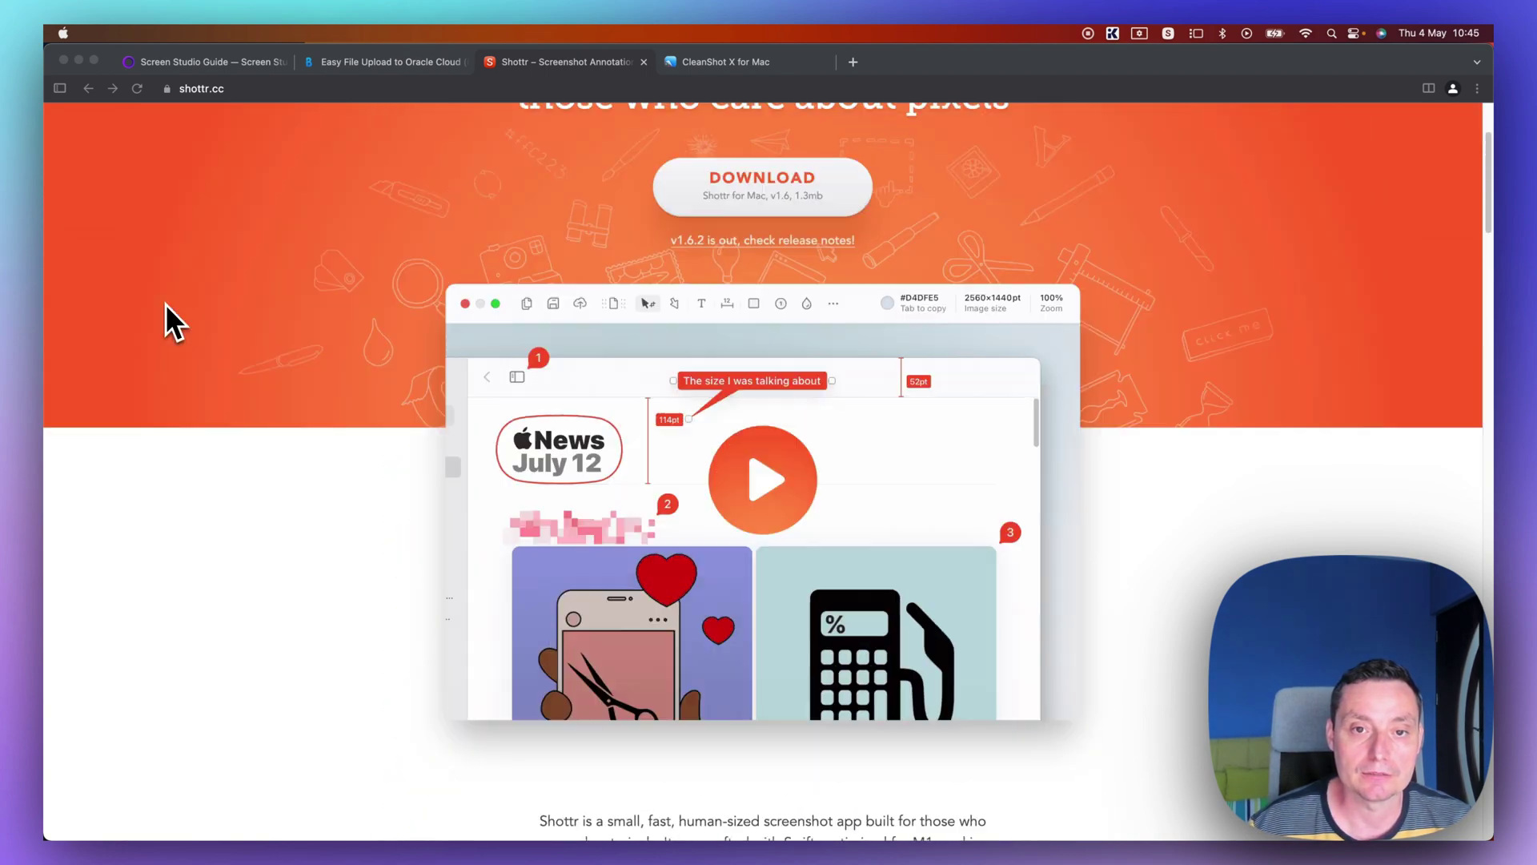
pyautogui.press('Return')
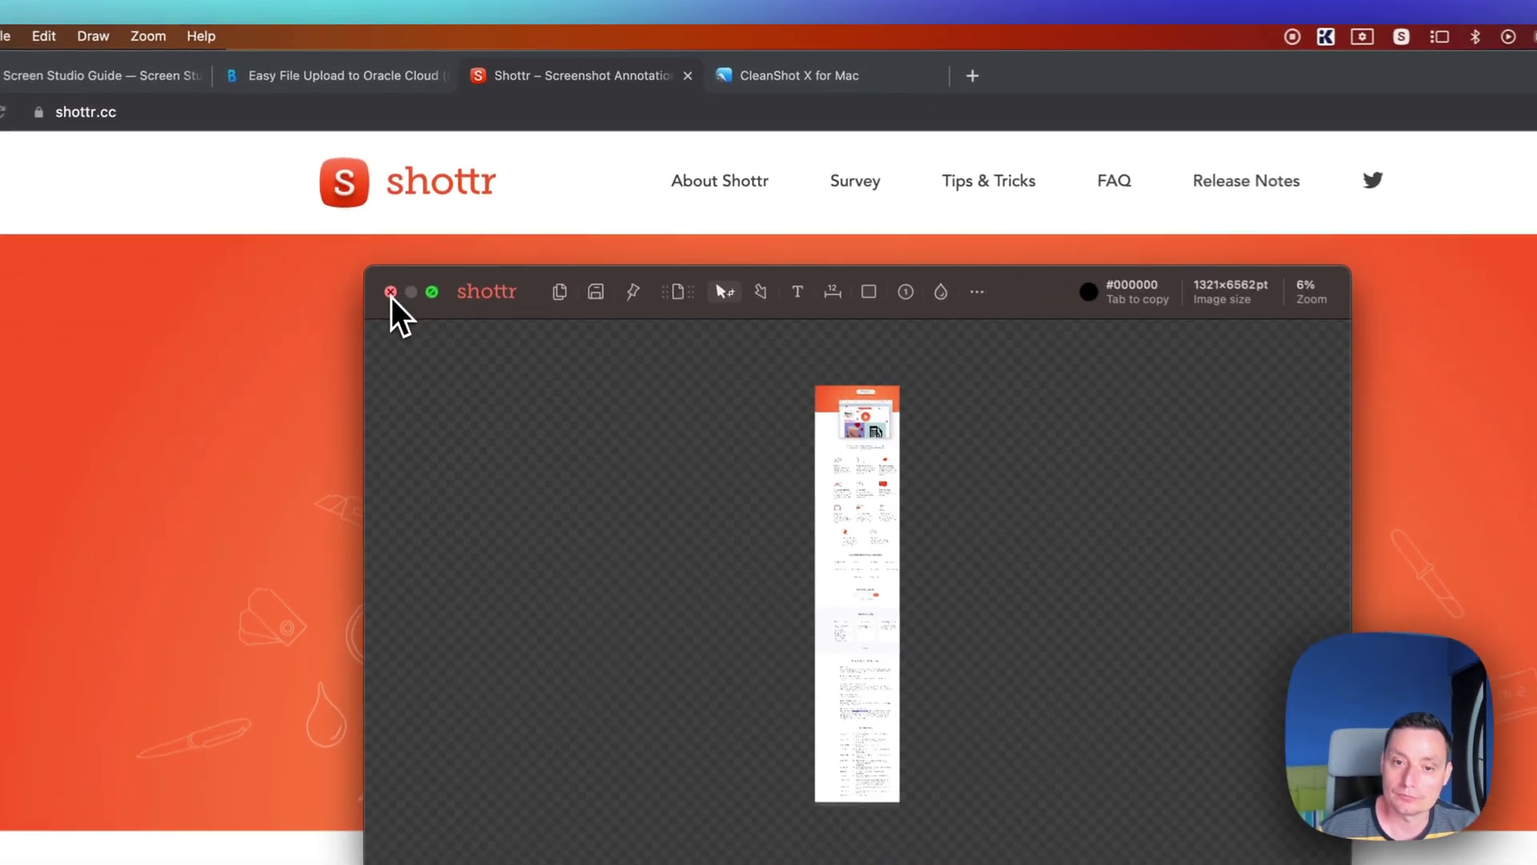
pyautogui.click(650, 415)
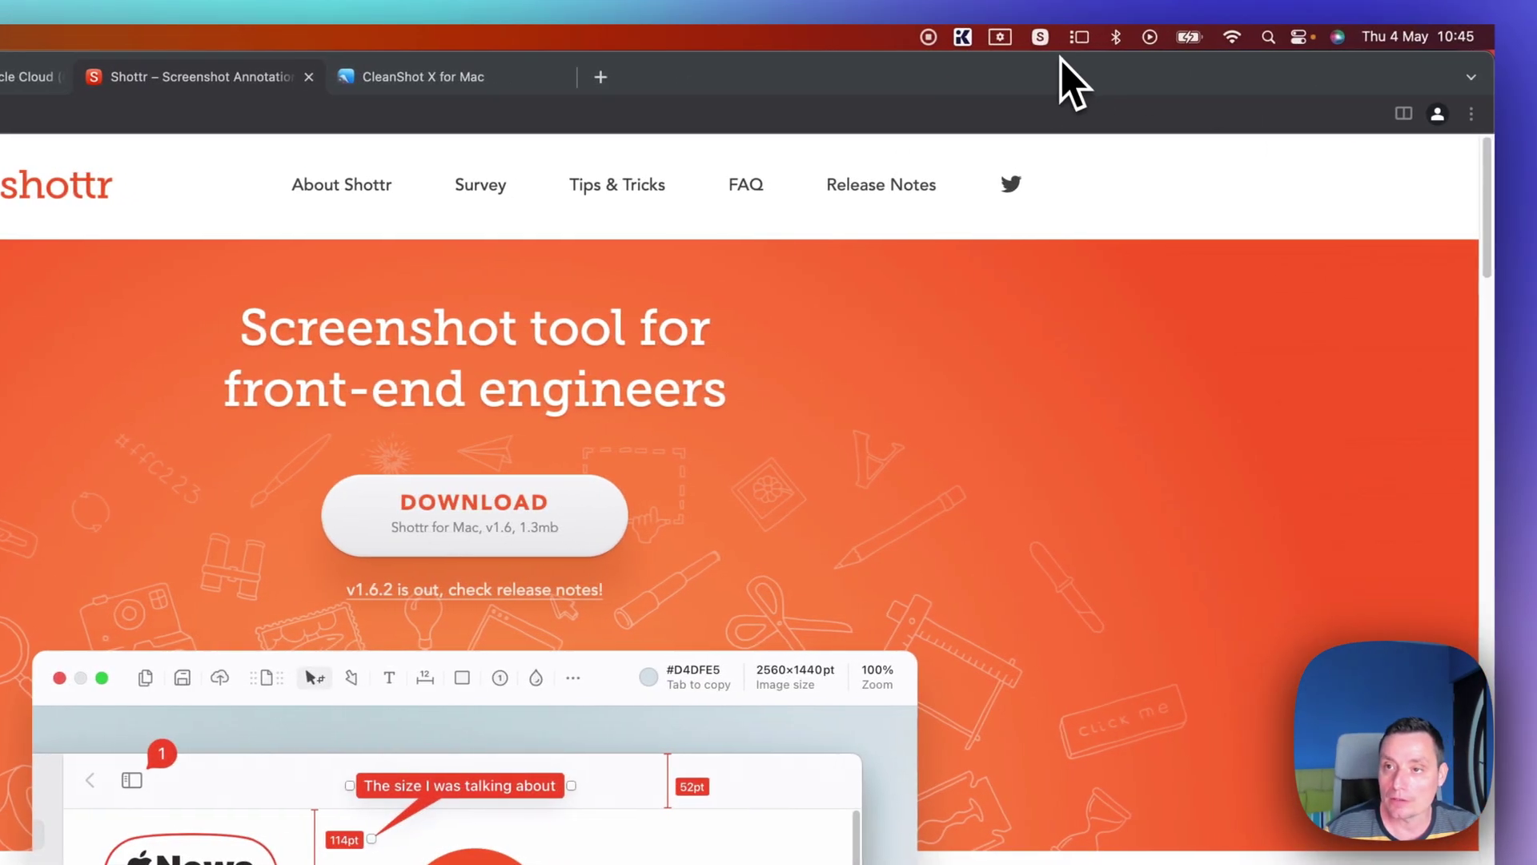
pyautogui.click(1040, 37)
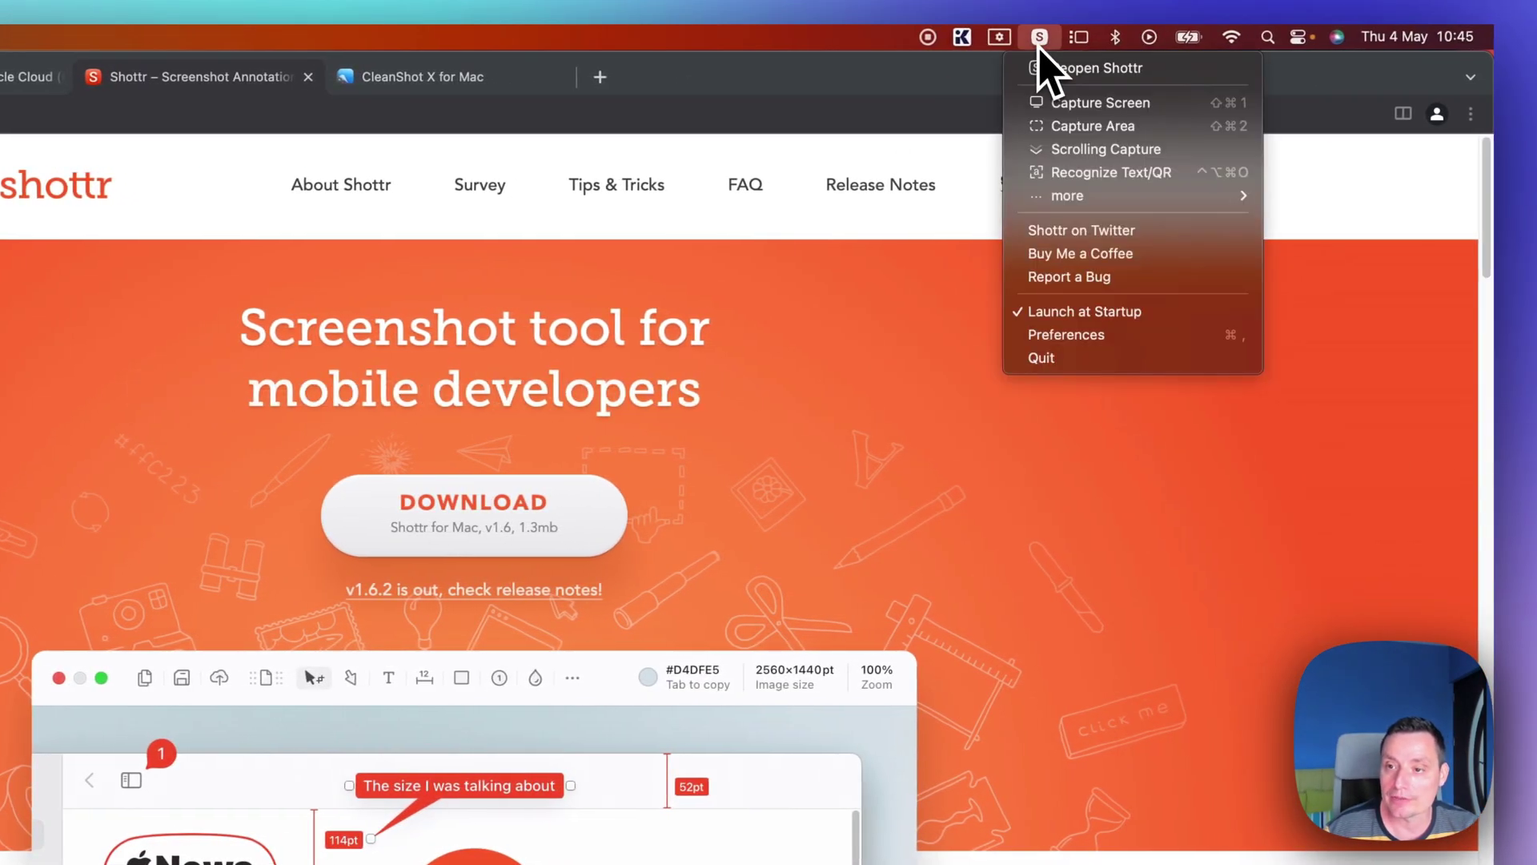
pyautogui.click(1124, 337)
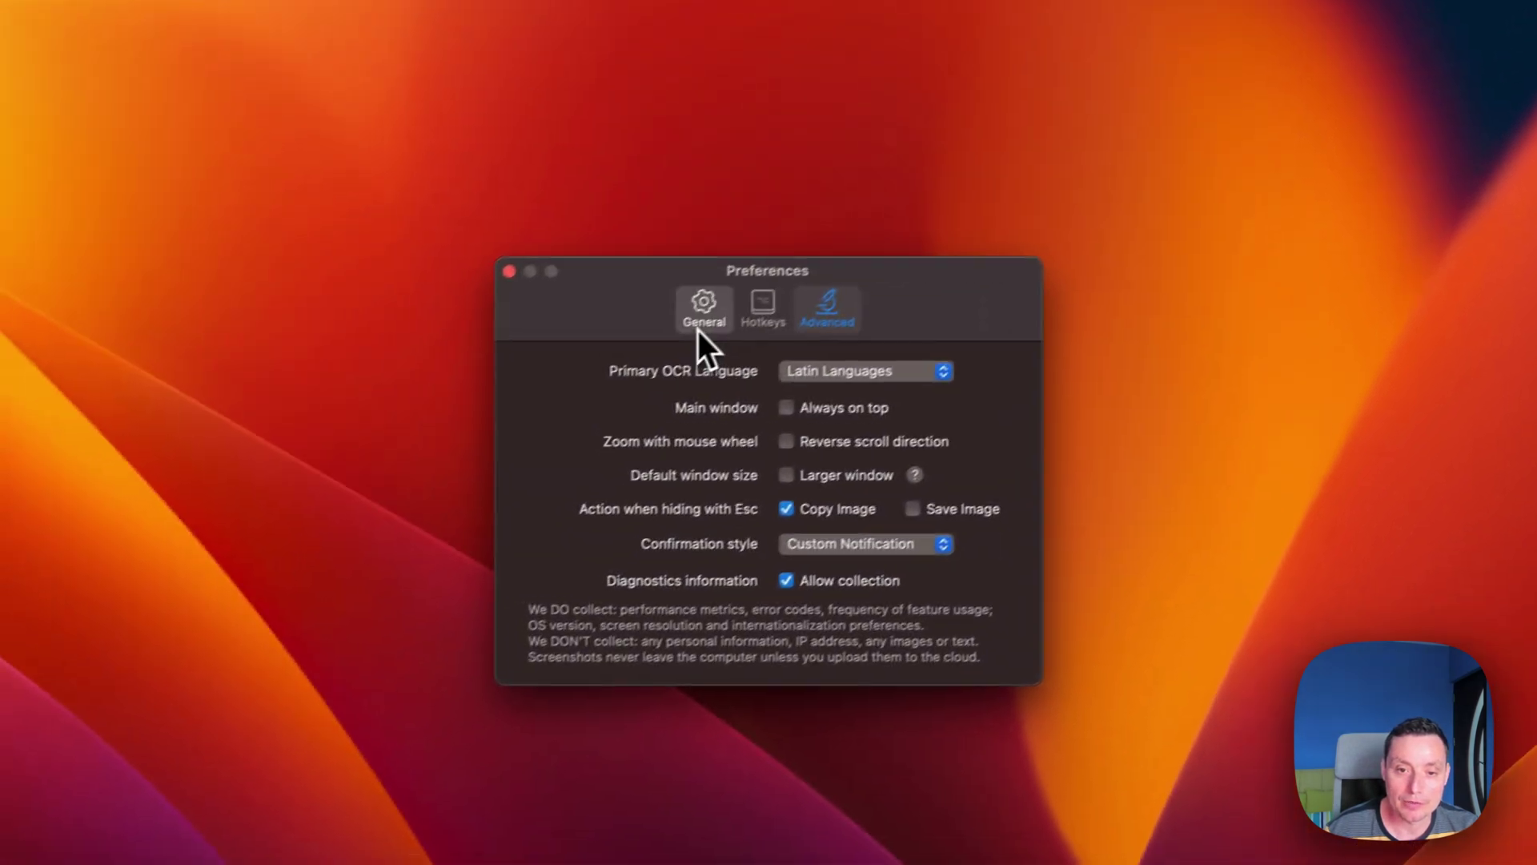
pyautogui.click(491, 425)
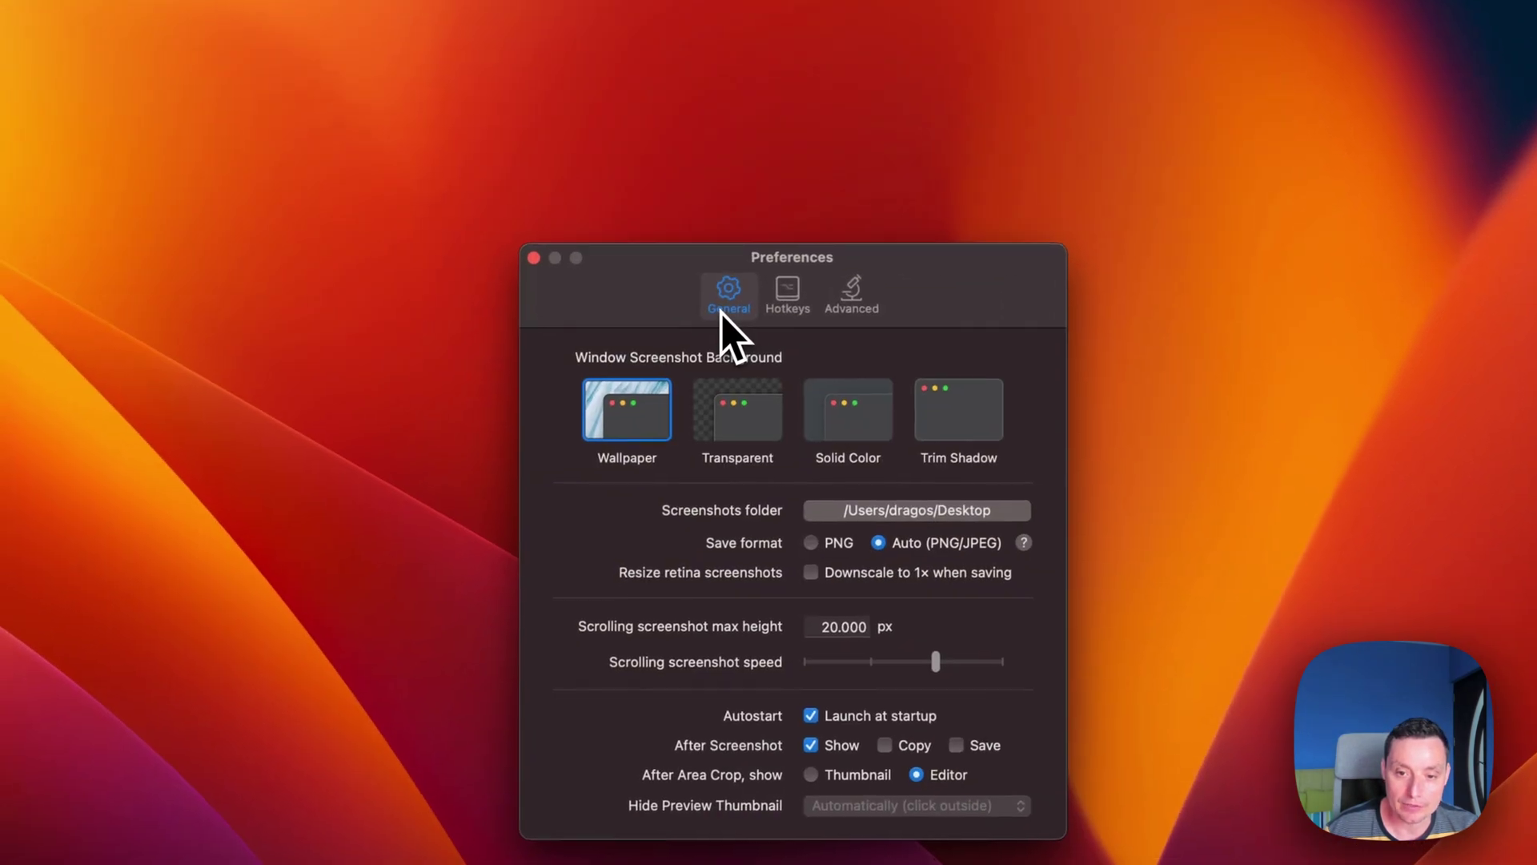
pyautogui.click(731, 396)
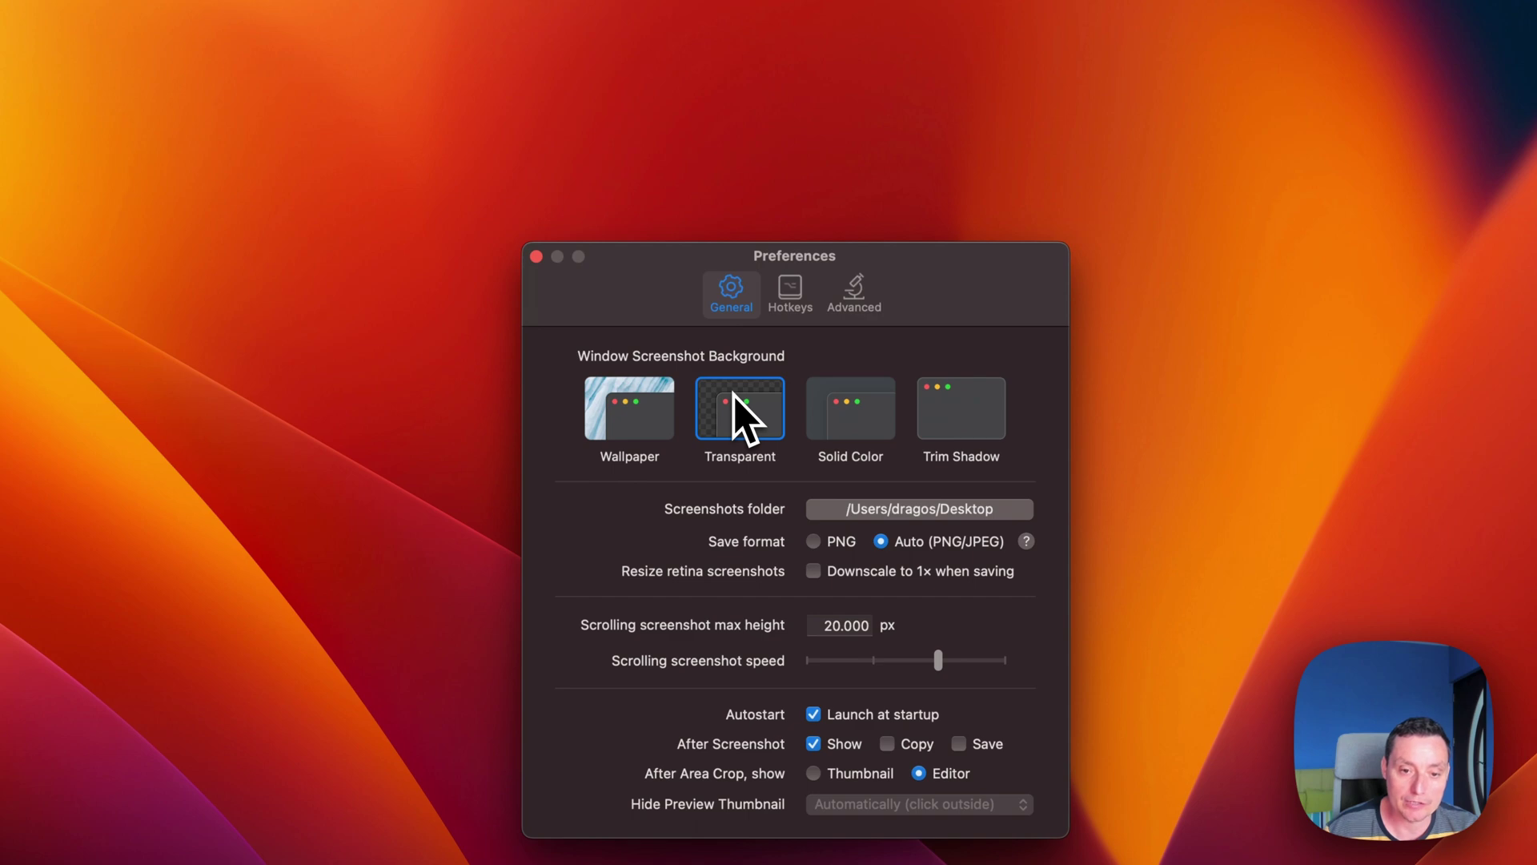
pyautogui.click(646, 417)
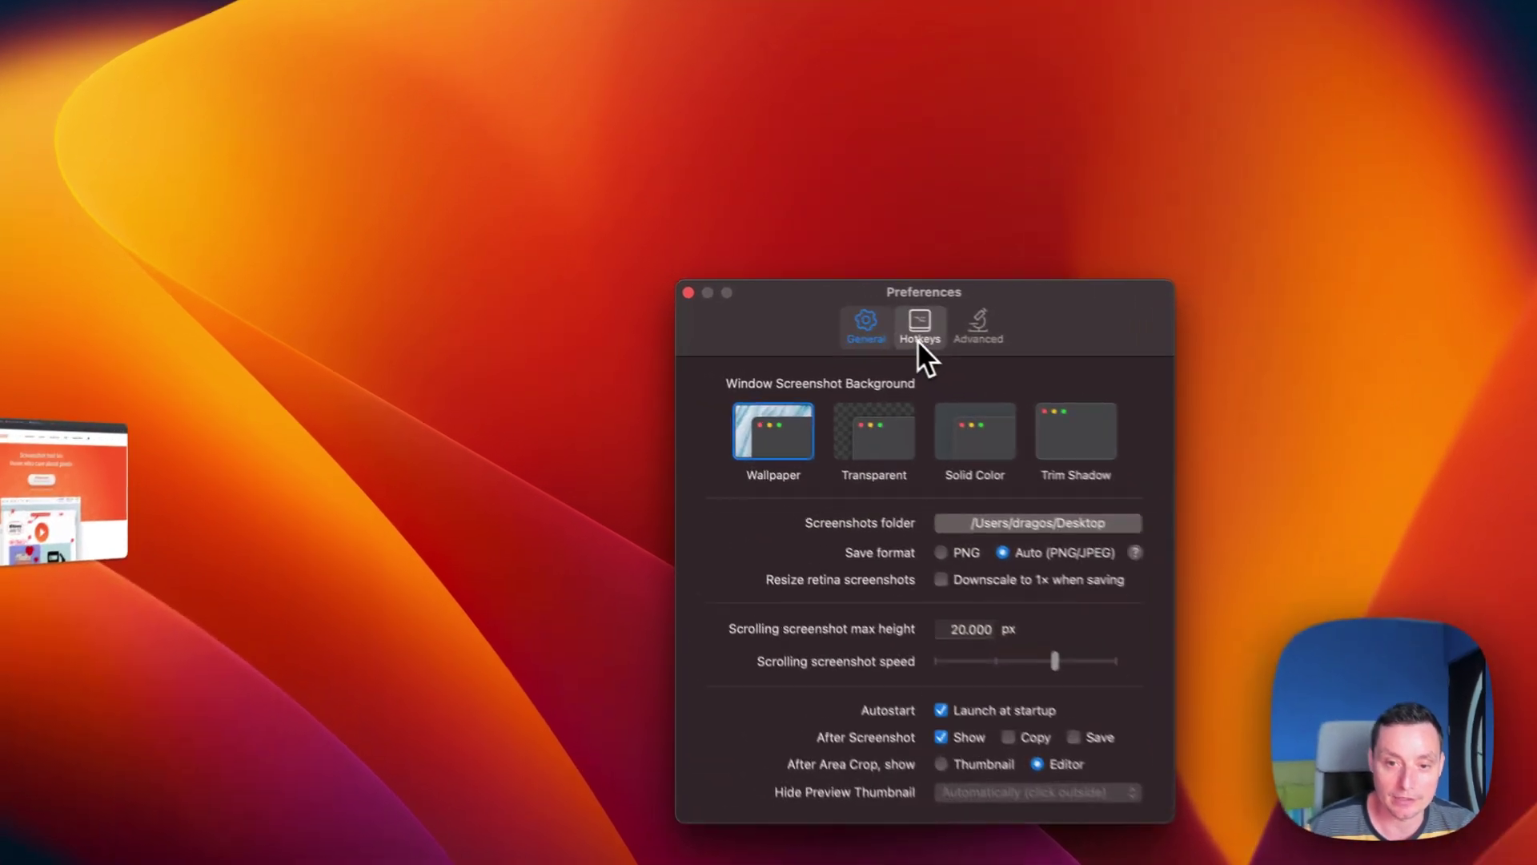
pyautogui.click(818, 311)
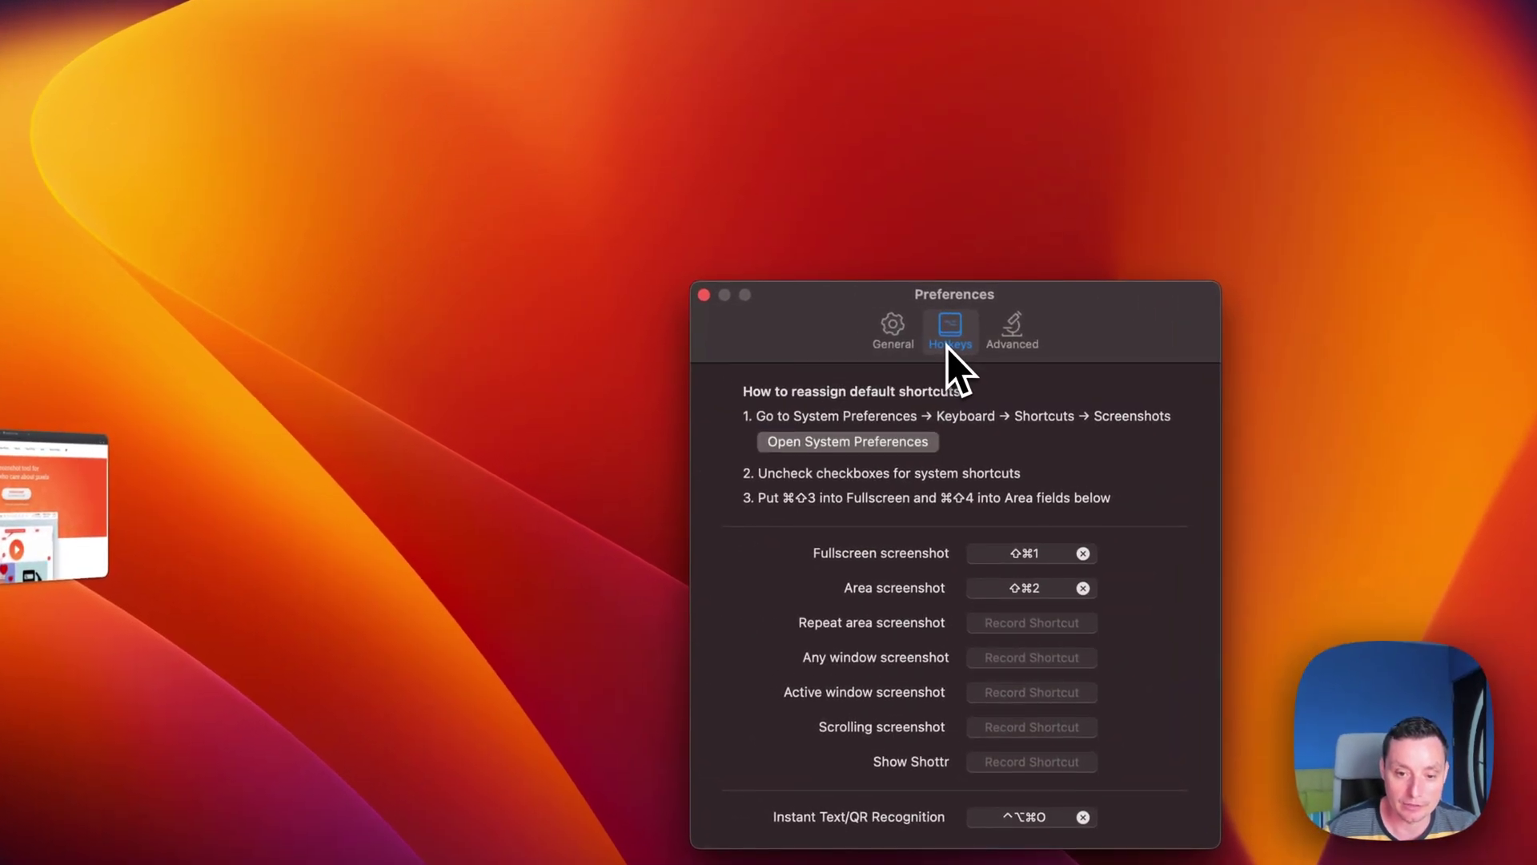
pyautogui.click(1014, 333)
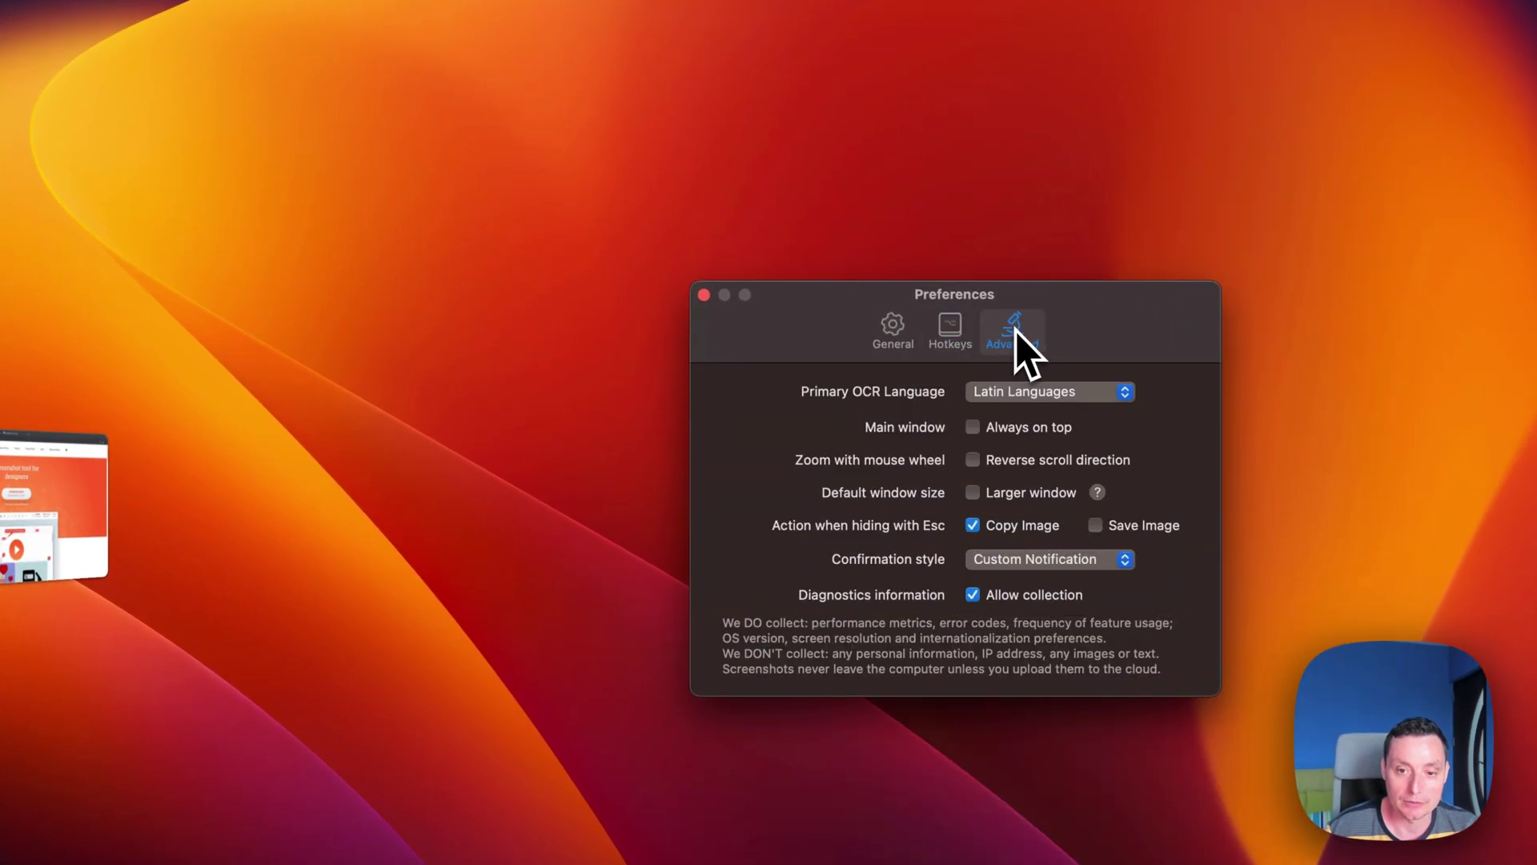